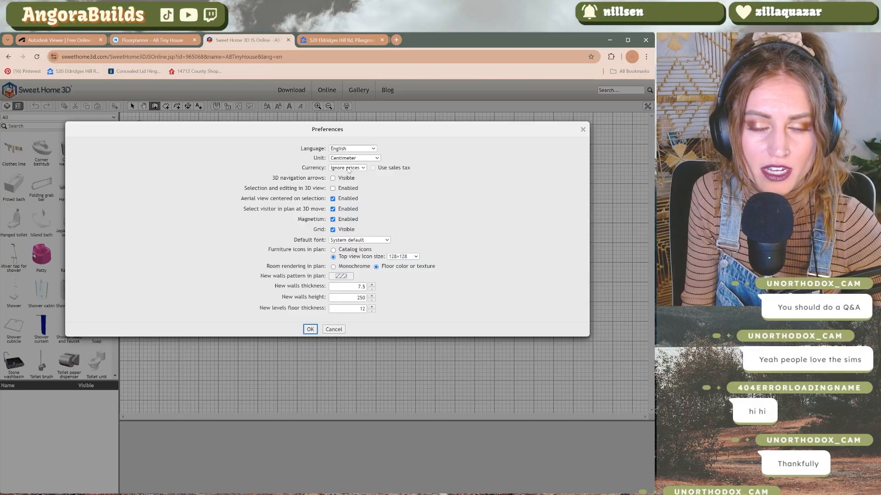
Set the currency to CAD $, unit to Millimeter and font to Arial, and enable 3D navigation arrows and 3D view editing
{"action": "left_click", "coordinate": [349, 167]}
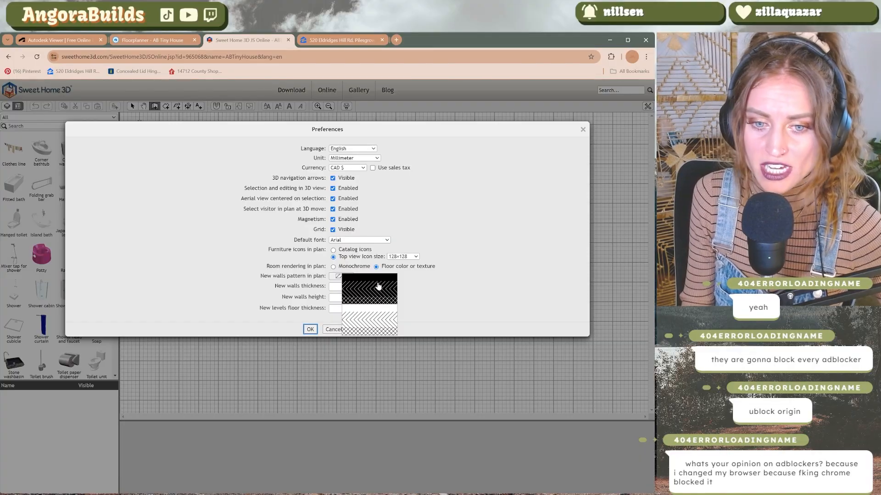
{"action": "left_click", "coordinate": [379, 286]}
{"action": "left_click", "coordinate": [341, 276]}
{"action": "left_click", "coordinate": [360, 278]}
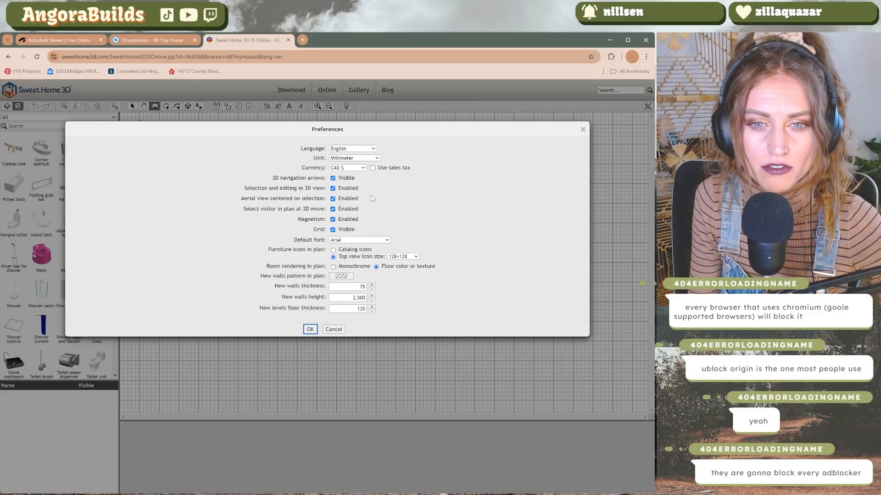
Change the unit to Foot/Inch/Fraction, set new walls to 0'7" thick and 6'6" high, and apply the preferences
{"action": "left_click", "coordinate": [373, 199]}
{"action": "left_click", "coordinate": [353, 288]}
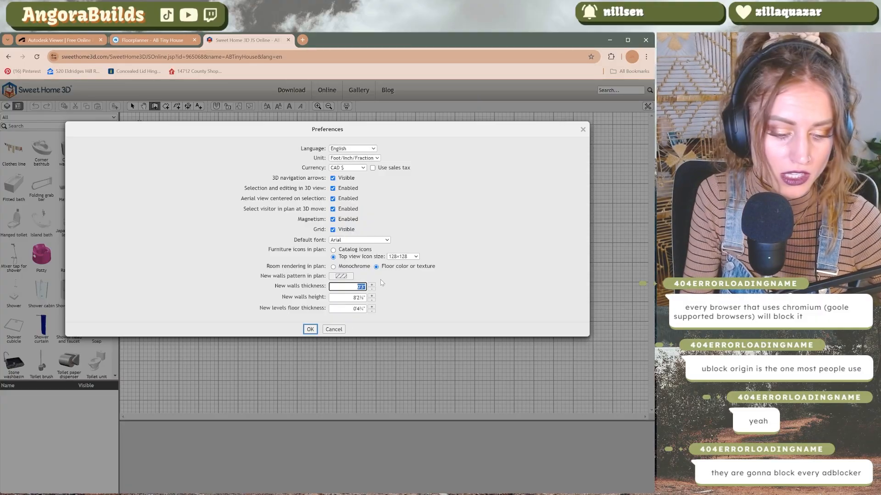
{"action": "type", "text": "7"}
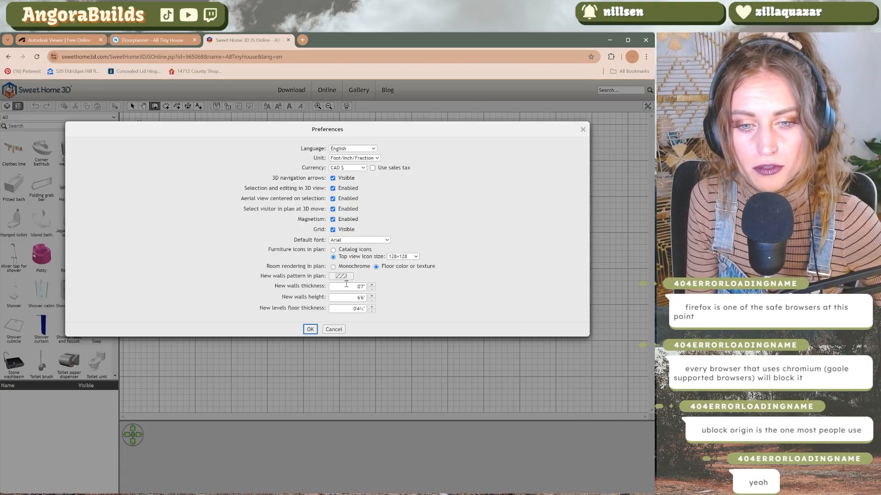
{"action": "left_click", "coordinate": [310, 329]}
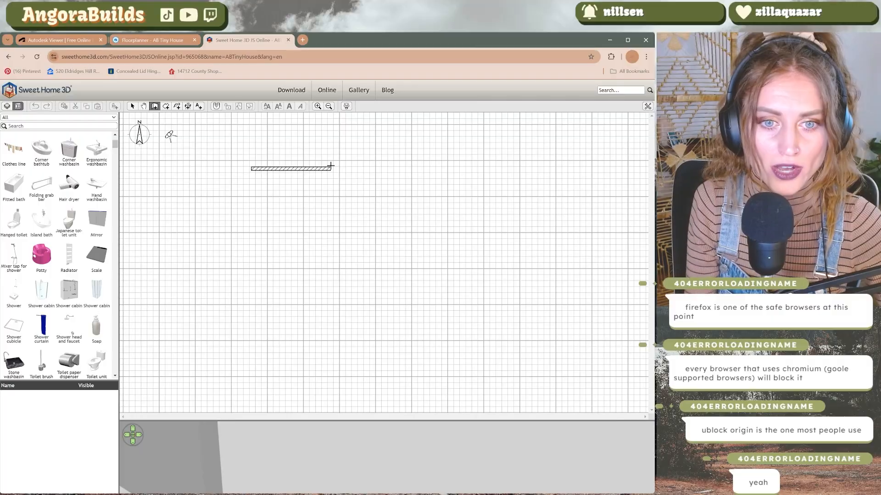
Draw the house's long north outer wall, 0'7" thick, running straight east at 0°
{"action": "key", "text": "Escape"}
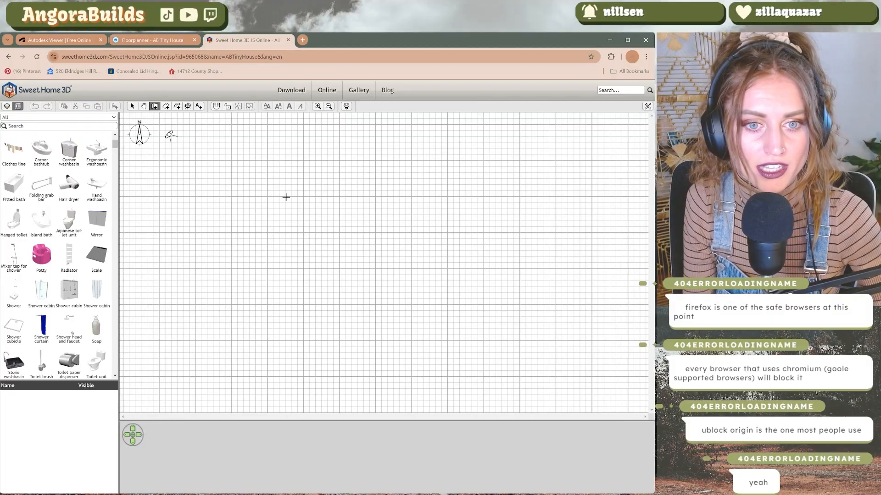
{"action": "left_click", "coordinate": [286, 184]}
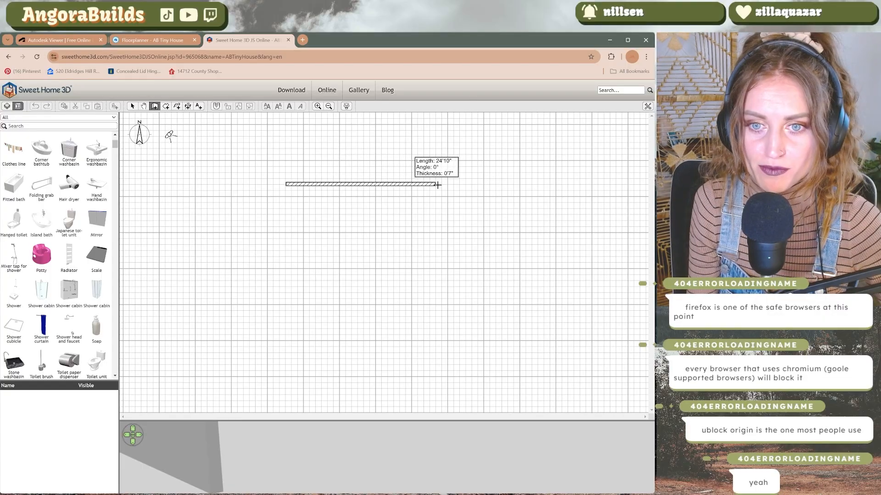
{"action": "left_click", "coordinate": [477, 184]}
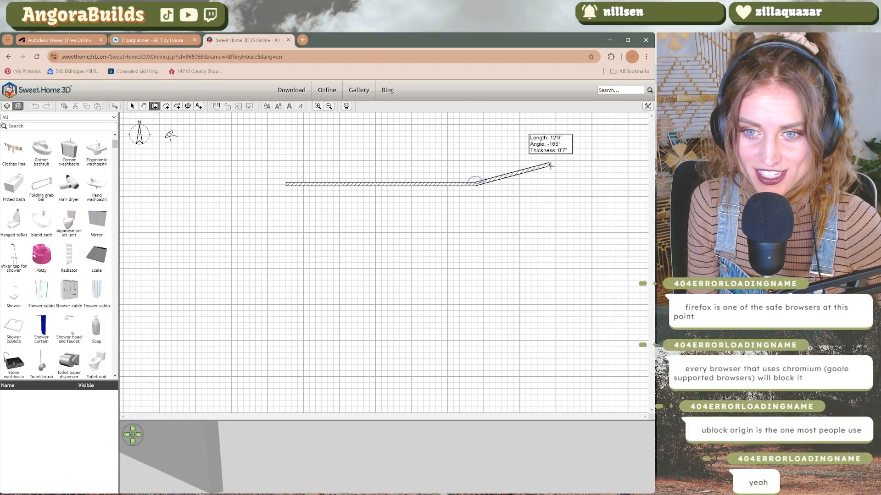
Enlarge the 3D view beneath the floor plan
{"action": "right_click", "coordinate": [286, 155]}
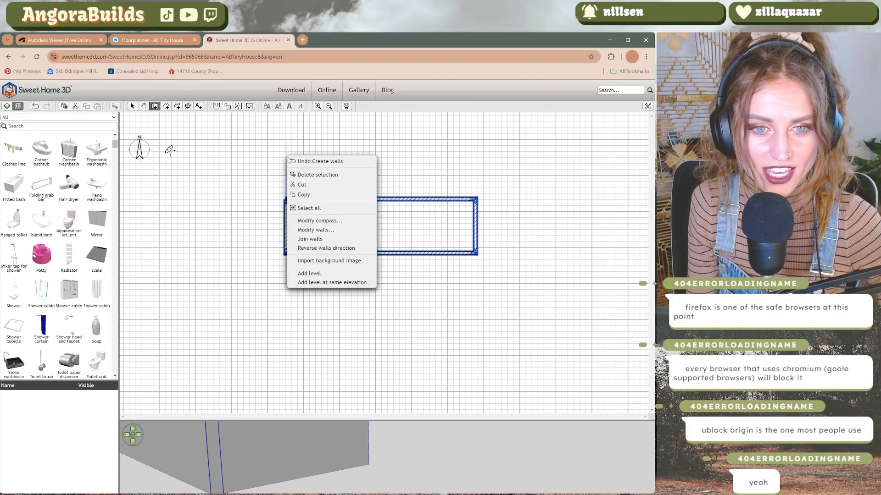
{"action": "key", "text": "Escape"}
{"action": "left_click_drag", "start_coordinate": [281, 420], "coordinate": [280, 320]}
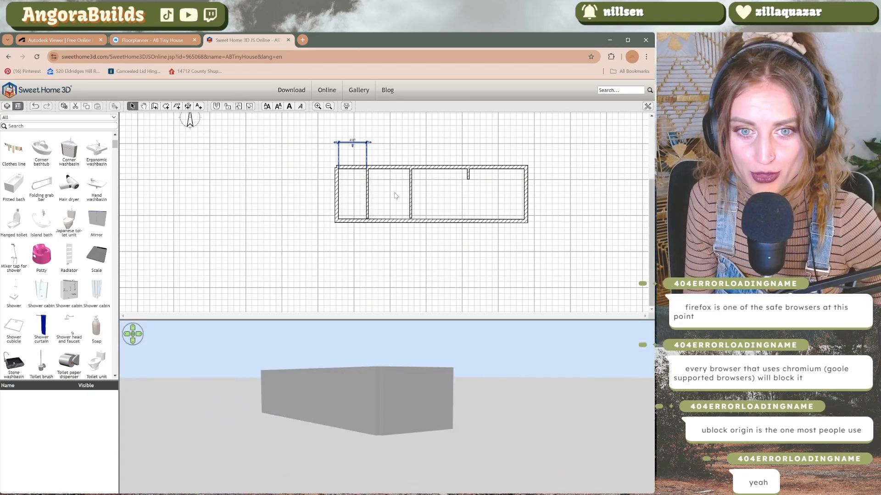
Move the westernmost partition wall slightly toward the west end of the house
{"action": "left_click", "coordinate": [367, 182]}
{"action": "mouse_move", "coordinate": [368, 189]}
{"action": "left_mouse_down"}
{"action": "mouse_move", "coordinate": [411, 211]}
{"action": "mouse_move", "coordinate": [358, 184]}
{"action": "left_mouse_up"}
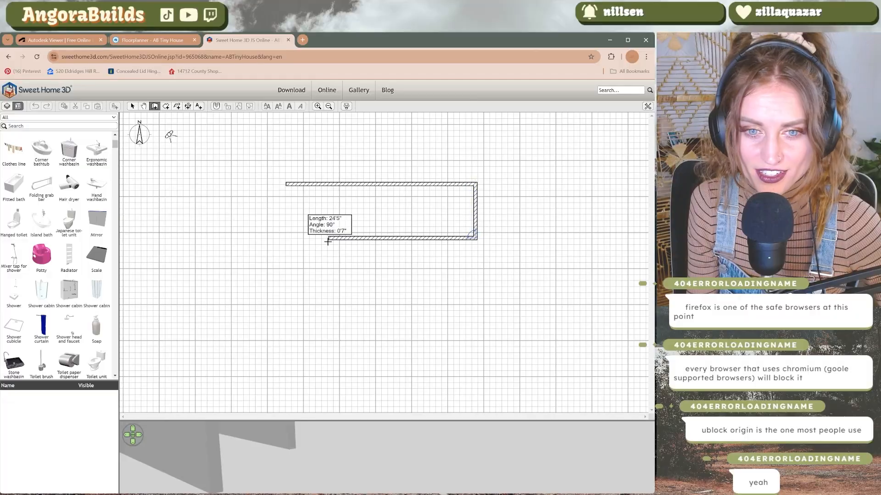
Close the rectangular outline of the house with the south and west outer walls, 0'7" thick
{"action": "left_click", "coordinate": [285, 238]}
{"action": "double_click", "coordinate": [286, 184]}
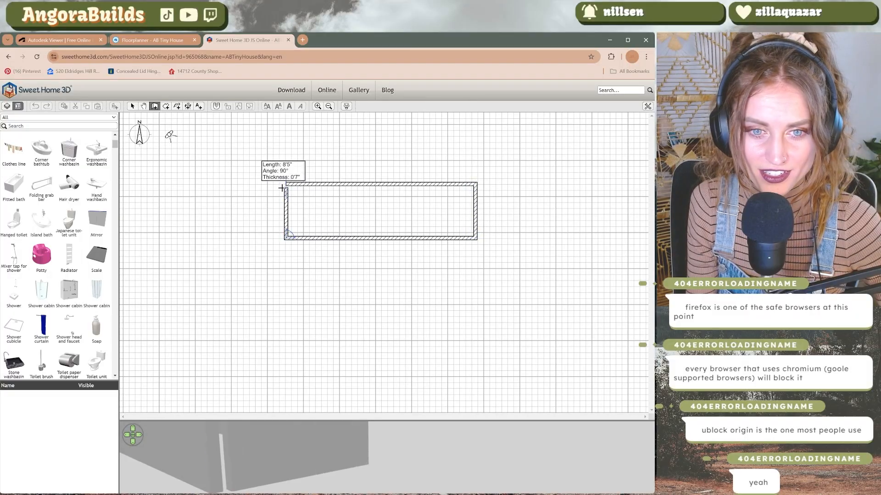
{"action": "key", "text": "Escape"}
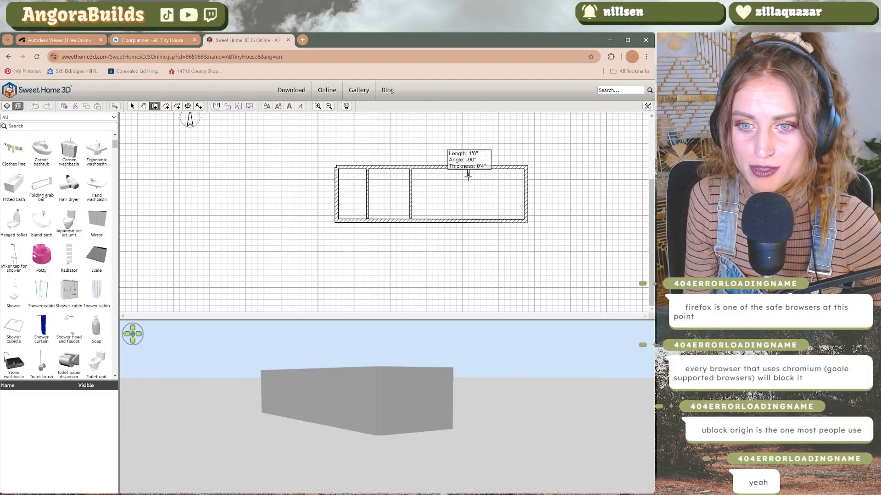
Draw a short 0'4" thick stub wall about 1'8" long, running south from the north outer wall
{"action": "double_click", "coordinate": [468, 175]}
{"action": "left_click", "coordinate": [128, 334]}
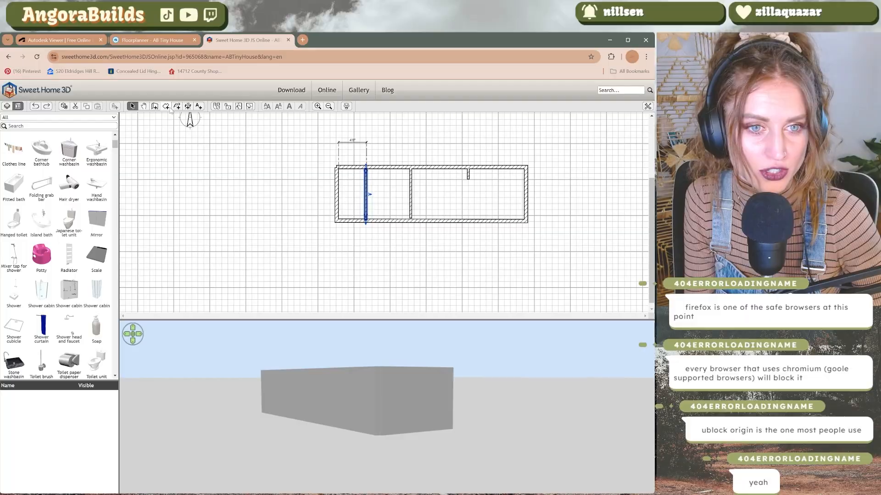
{"action": "left_click", "coordinate": [338, 169]}
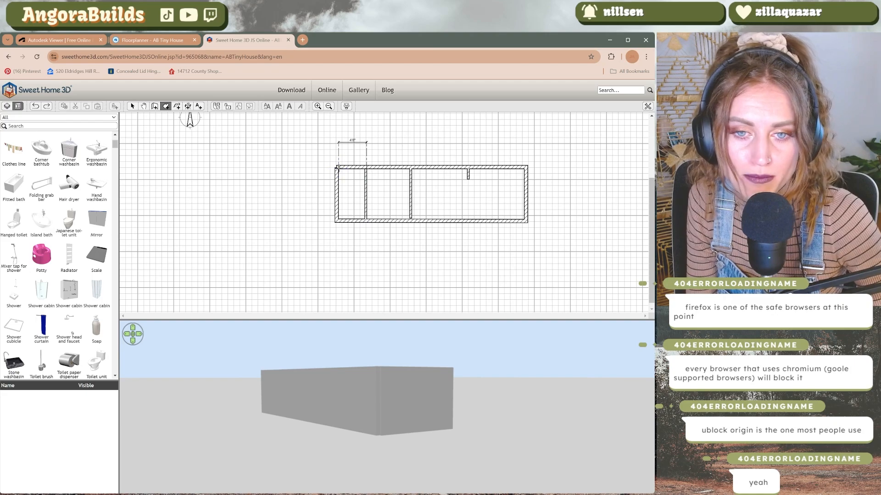
{"action": "left_click", "coordinate": [186, 179]}
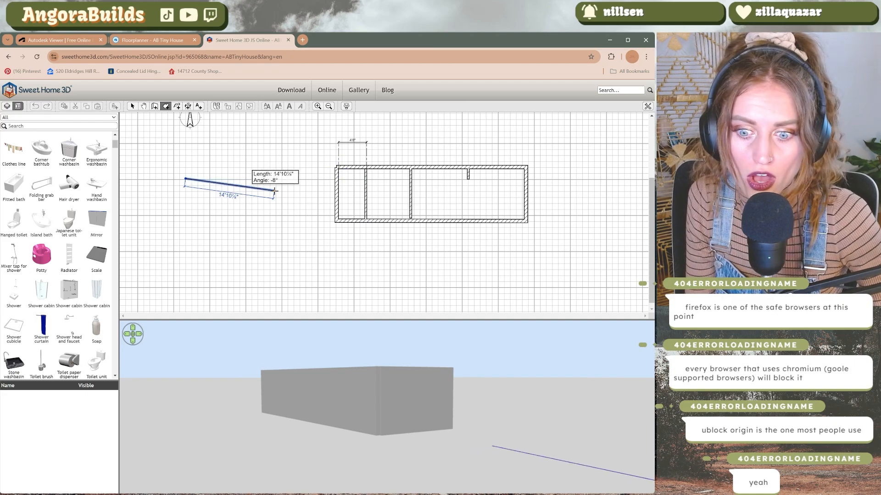
{"action": "key", "text": "Escape"}
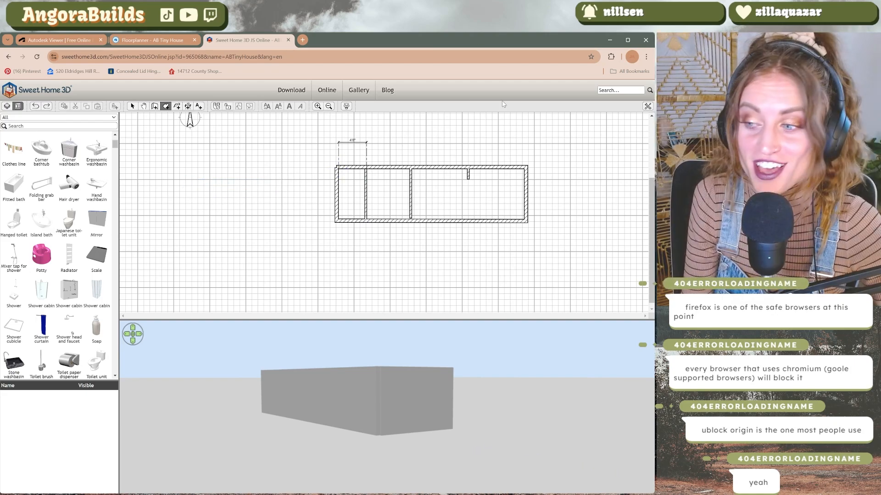
{"action": "right_click", "coordinate": [395, 133]}
{"action": "key", "text": "Escape"}
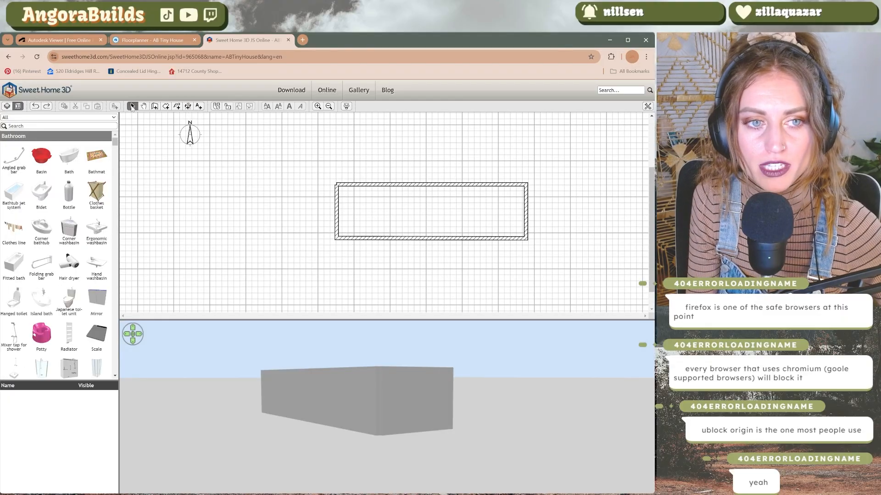
Move the east outer wall slightly inward to shorten the house
{"action": "left_click", "coordinate": [525, 210]}
{"action": "mouse_move", "coordinate": [526, 211]}
{"action": "left_mouse_down"}
{"action": "mouse_move", "coordinate": [571, 211]}
{"action": "mouse_move", "coordinate": [527, 211]}
{"action": "left_mouse_up"}
{"action": "left_click_drag", "start_coordinate": [527, 199], "coordinate": [507, 199]}
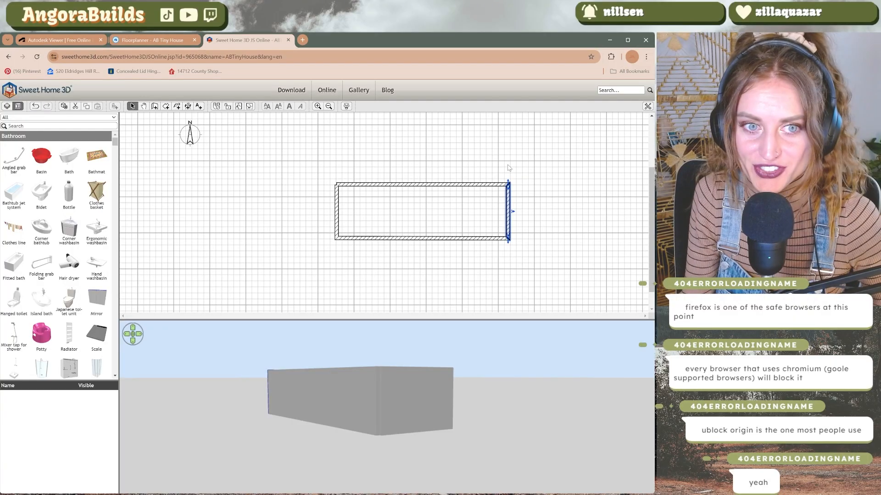
{"action": "left_click_drag", "start_coordinate": [508, 202], "coordinate": [521, 202]}
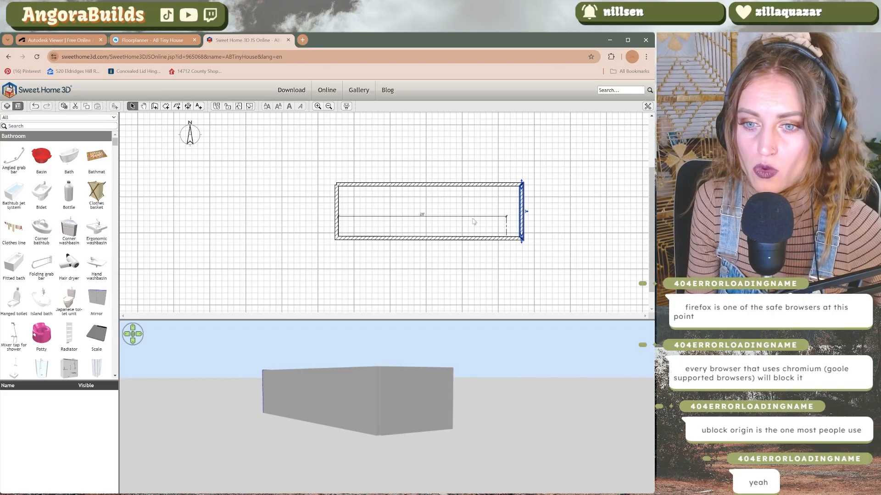
Delete the 28' dimension line inside the house
{"action": "left_click", "coordinate": [489, 223]}
{"action": "left_click", "coordinate": [461, 217]}
{"action": "key", "text": "Delete"}
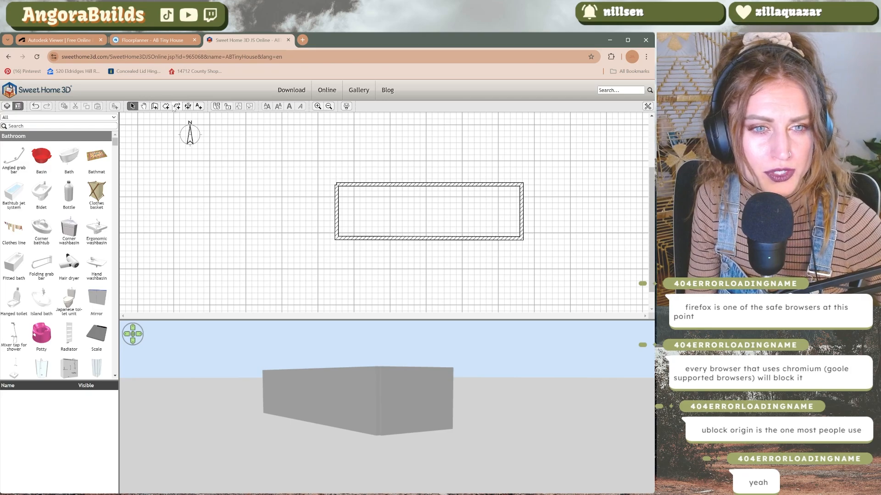
Check the room sizes in the Floorplanner plan, then draw a rectangular room about 3'1" by 9'1" beside the Sweet Home 3D house
{"action": "key", "text": "ctrl+shift+Tab"}
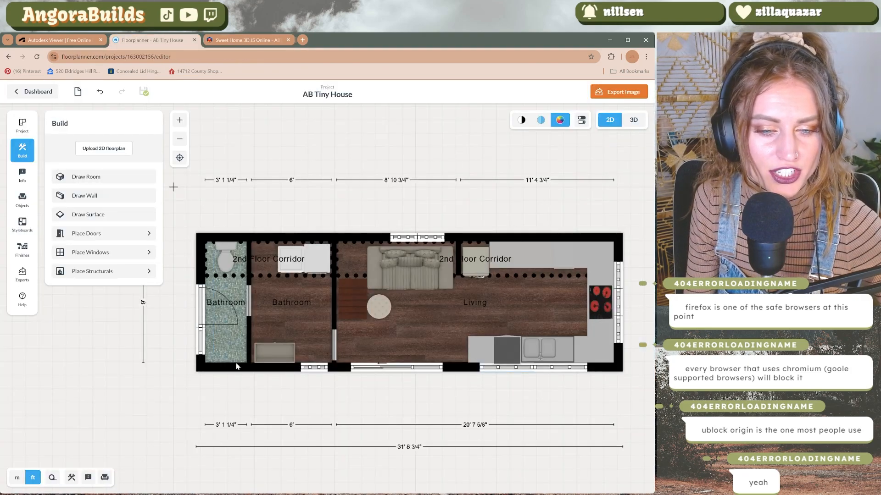
{"action": "left_click", "coordinate": [248, 352]}
{"action": "key", "text": "Escape"}
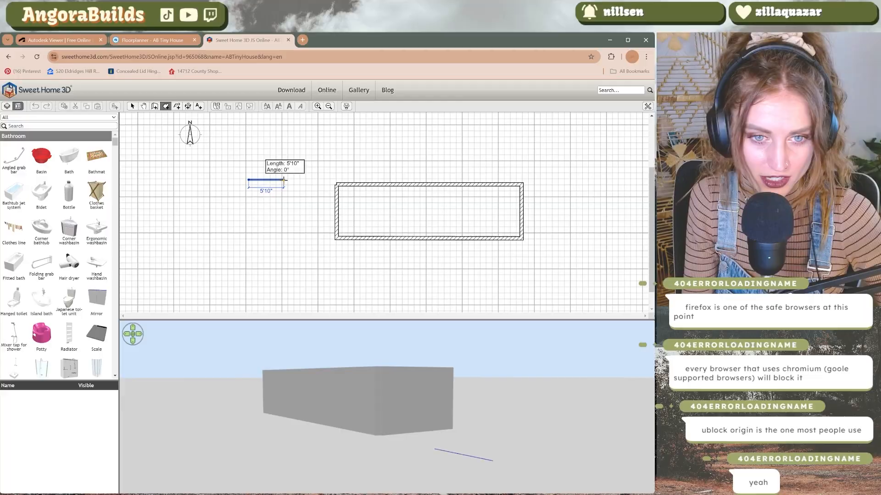
{"action": "left_click", "coordinate": [267, 180]}
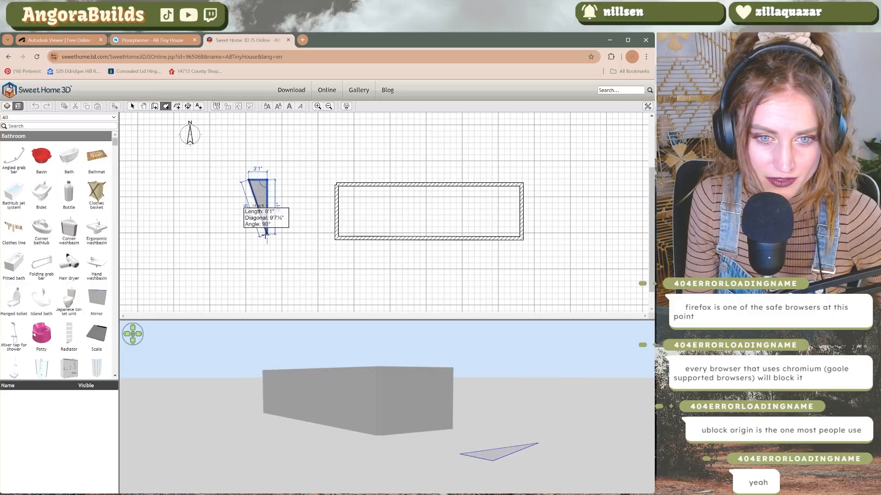
{"action": "left_click", "coordinate": [267, 234]}
{"action": "left_click", "coordinate": [248, 237]}
{"action": "key", "text": "Escape"}
{"action": "key", "text": "Escape"}
Move the narrow room inside the house's west end and shift the south outer wall outward to fit it
{"action": "left_click_drag", "start_coordinate": [257, 220], "coordinate": [348, 228]}
{"action": "left_click_drag", "start_coordinate": [403, 239], "coordinate": [403, 244]}
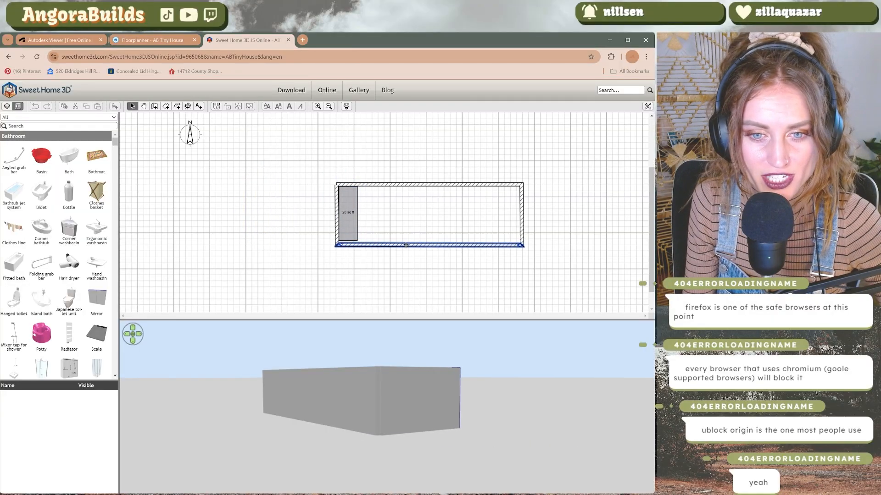
{"action": "left_click", "coordinate": [333, 238]}
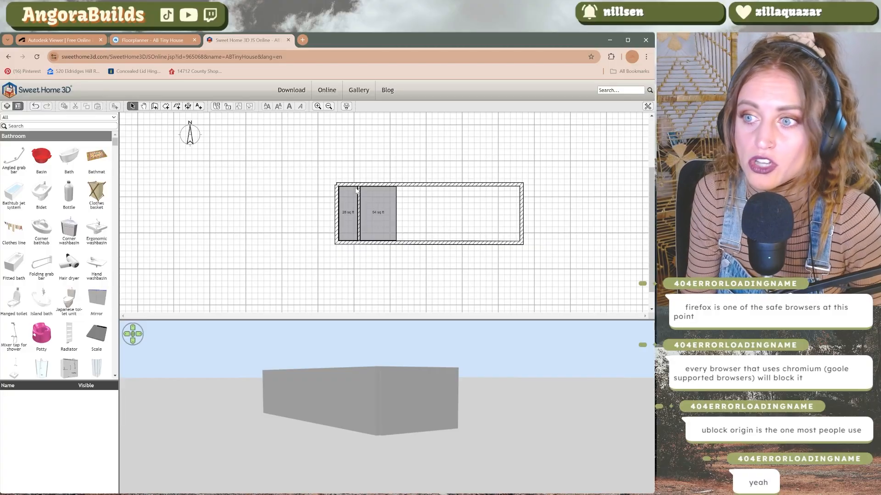
Place the partition at the second room's east edge and fit the third room with its short stub wall beside it
{"action": "left_click", "coordinate": [398, 220]}
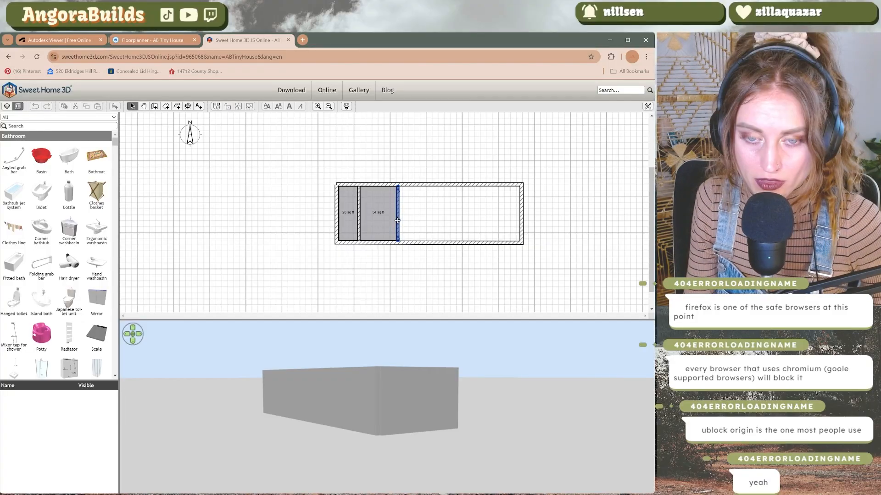
{"action": "key", "text": "Escape"}
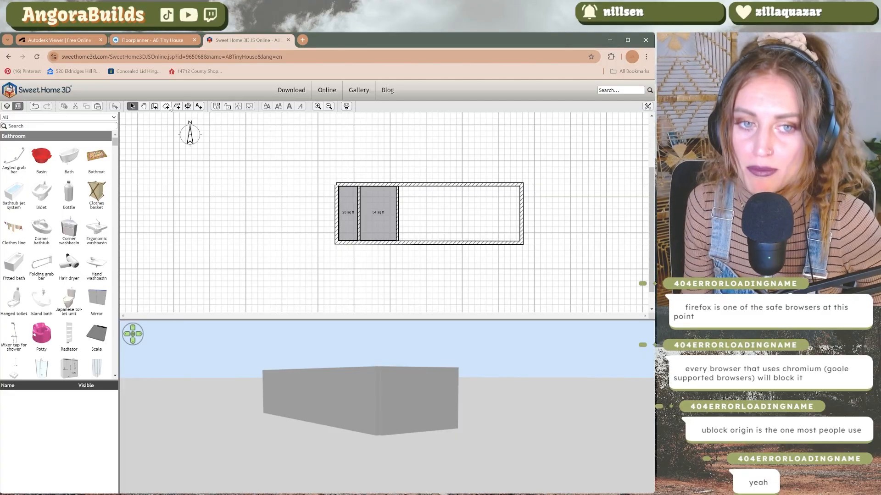
{"action": "left_click_drag", "start_coordinate": [364, 245], "coordinate": [435, 253]}
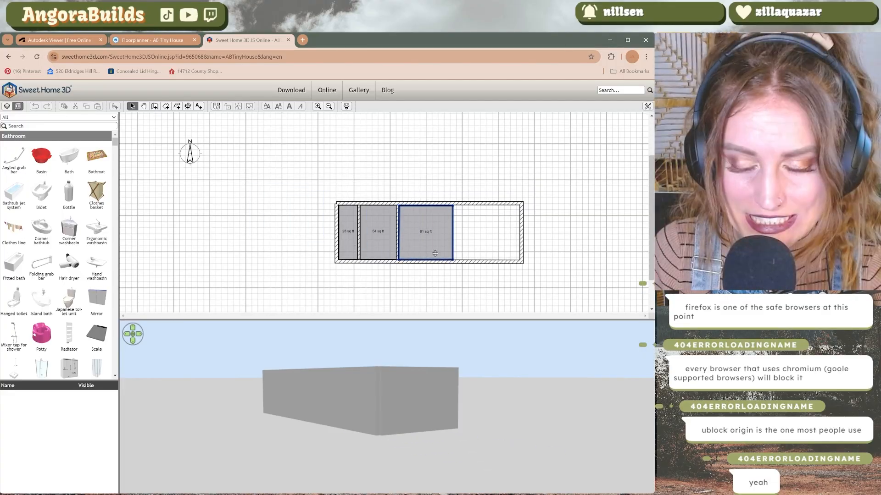
{"action": "left_click", "coordinate": [484, 214]}
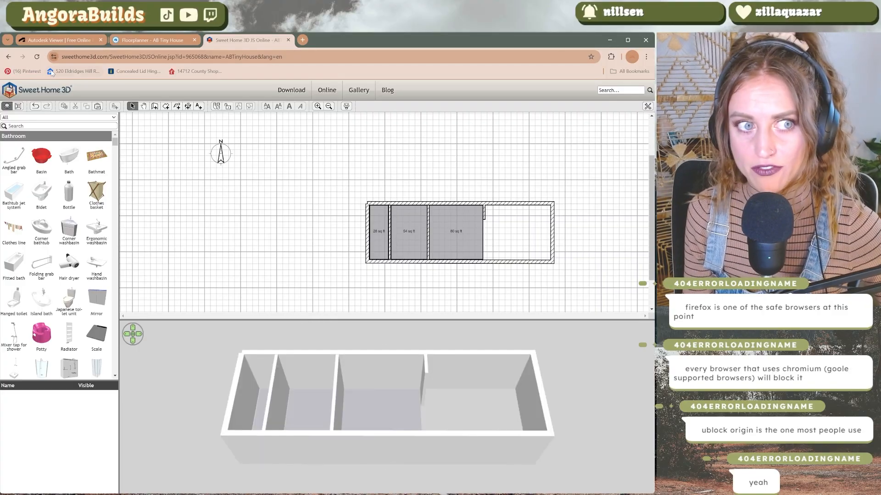
Limit the furniture catalog to Doors and windows and search it for "POCK"
{"action": "left_click", "coordinate": [153, 40]}
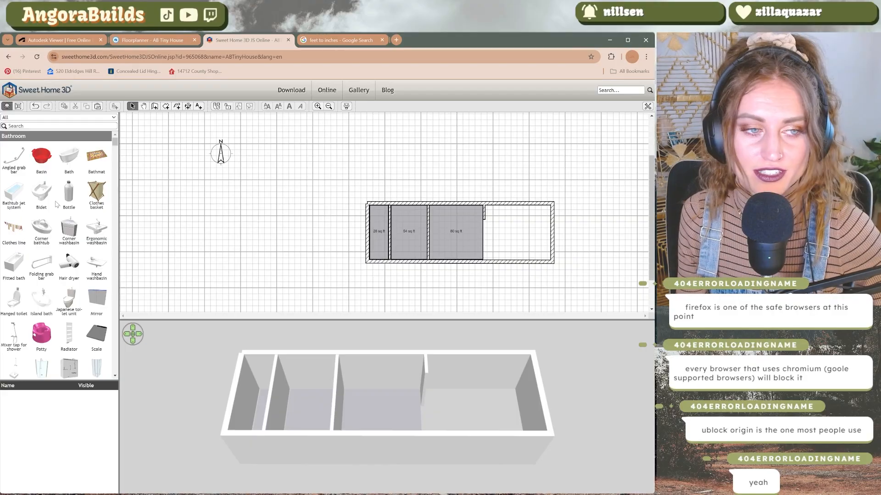
{"action": "left_click", "coordinate": [20, 165]}
{"action": "left_click", "coordinate": [67, 118]}
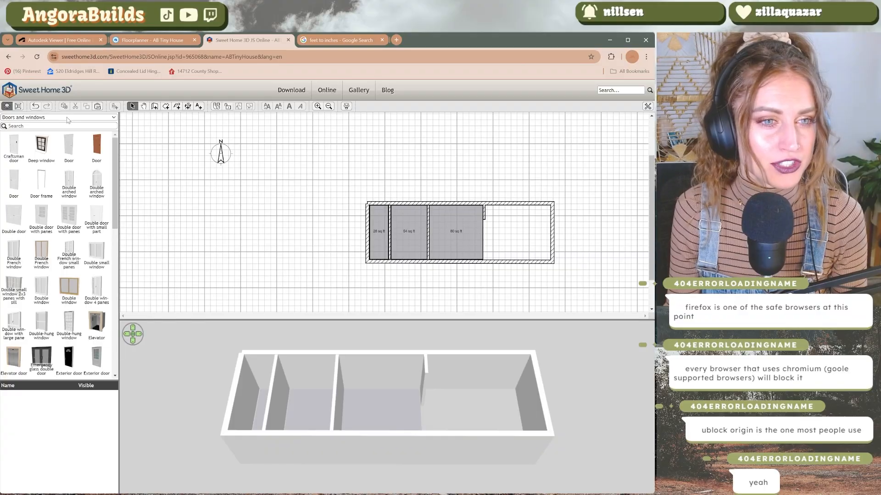
{"action": "left_click", "coordinate": [33, 215]}
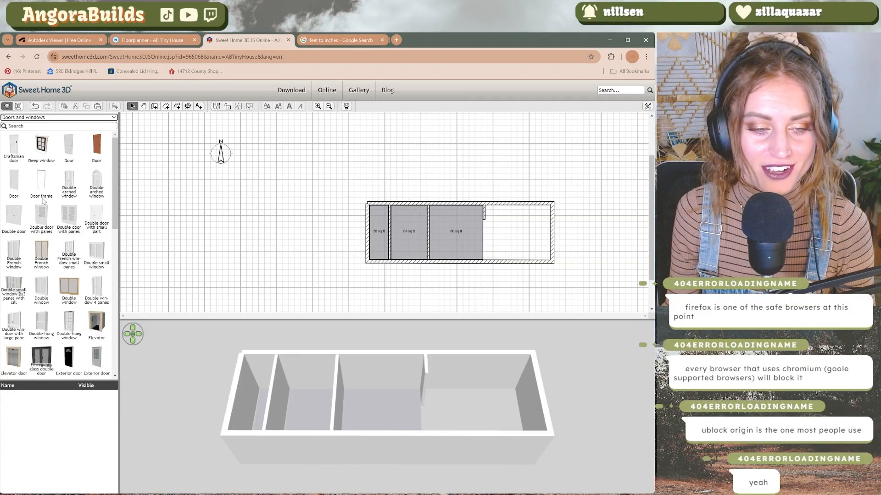
{"action": "scroll", "coordinate": [41, 197], "scroll_direction": "down", "scroll_amount": 3}
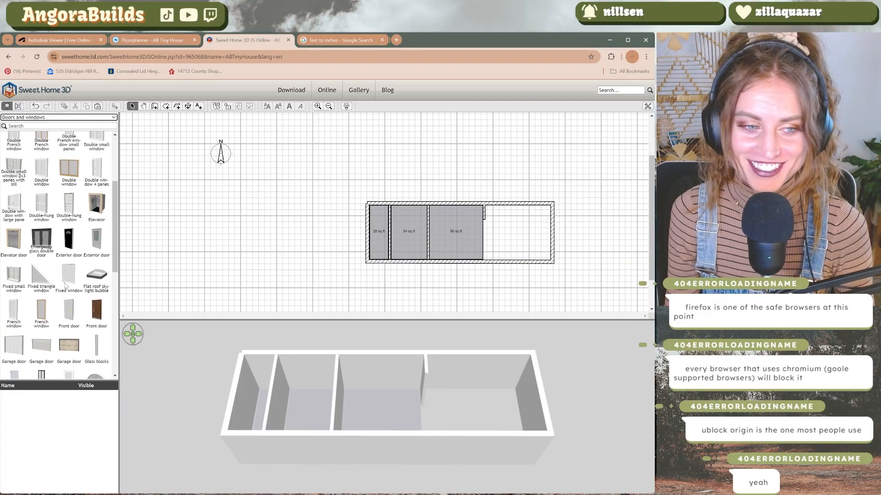
{"action": "scroll", "coordinate": [65, 284], "scroll_direction": "down", "scroll_amount": 5}
{"action": "left_click", "coordinate": [87, 125]}
{"action": "type", "text": "POCK"}
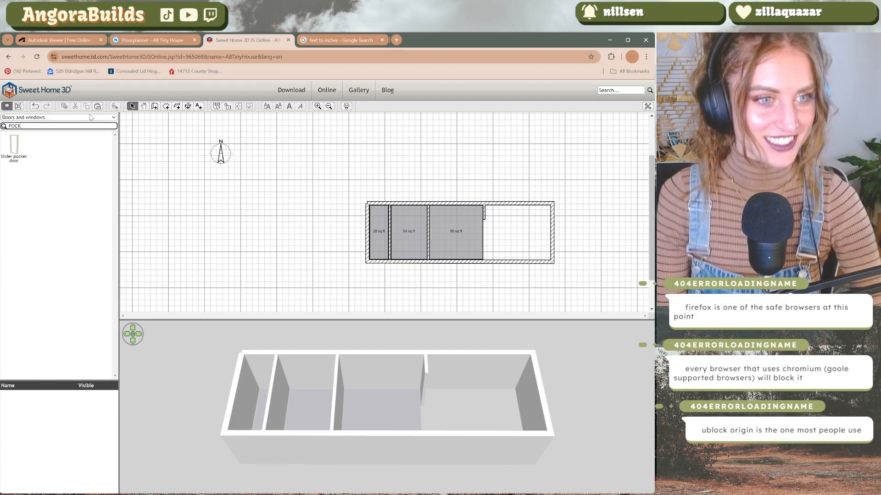
Place a Slider pocket door in each of the two full-height partitions between the gray rooms
{"action": "left_click_drag", "start_coordinate": [17, 146], "coordinate": [391, 268]}
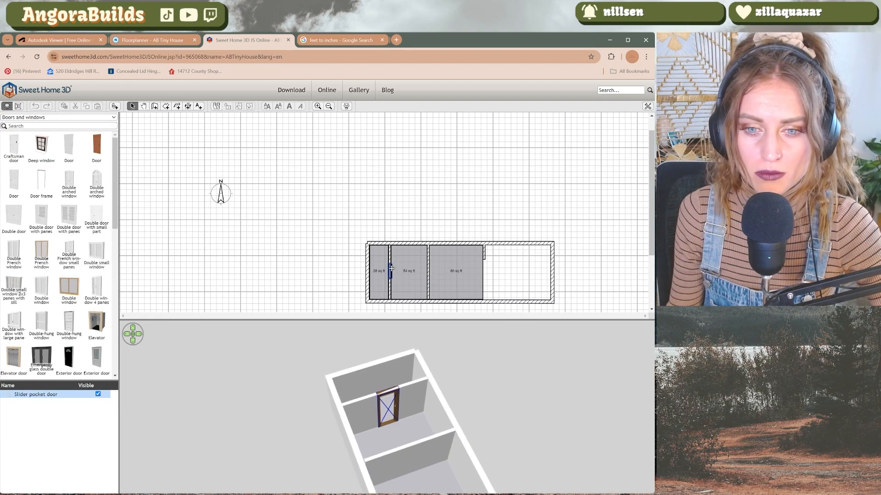
{"action": "left_click", "coordinate": [353, 353]}
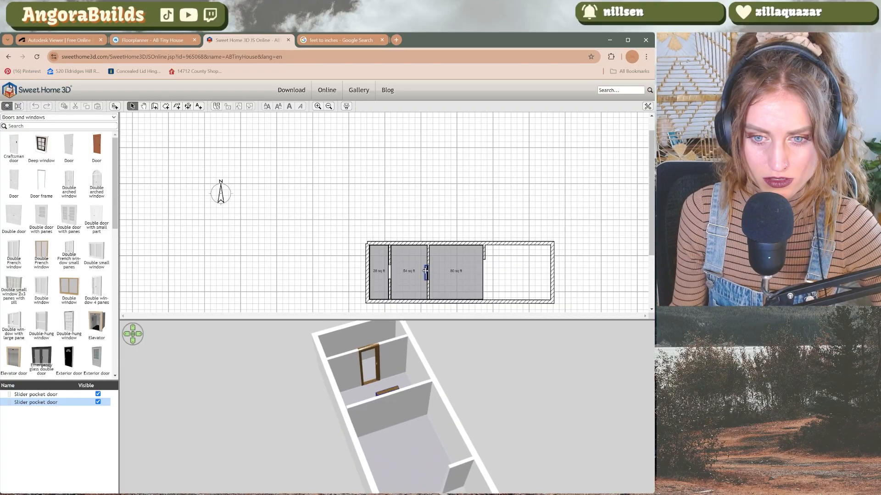
{"action": "left_click_drag", "start_coordinate": [425, 271], "coordinate": [427, 288]}
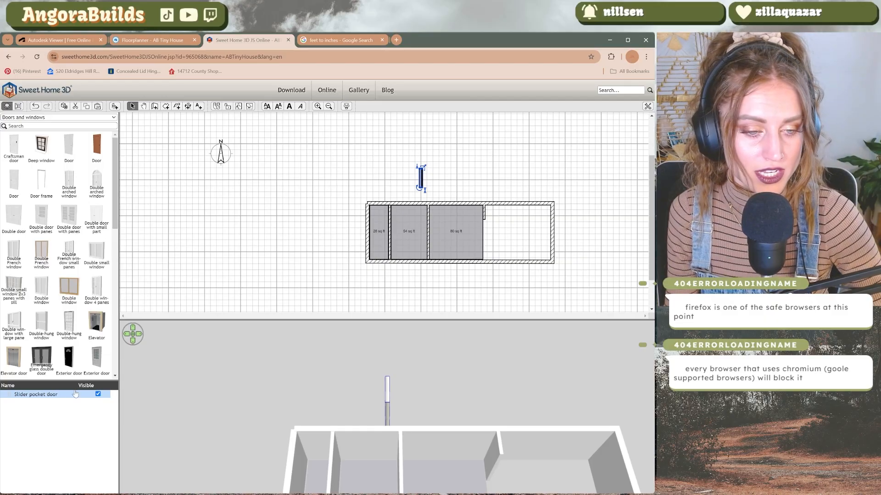
Open the properties of the Slider pocket door above the house and give it a brown color
{"action": "left_click", "coordinate": [425, 194]}
{"action": "left_click", "coordinate": [420, 180]}
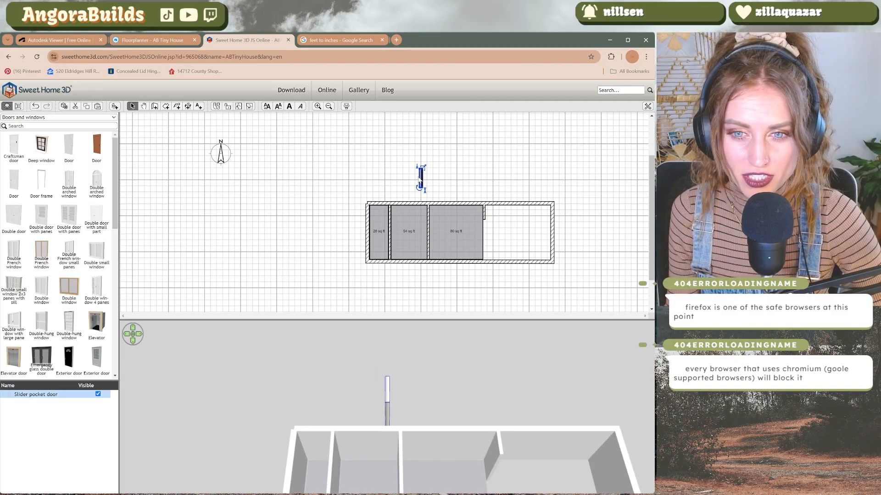
{"action": "double_click", "coordinate": [421, 178]}
{"action": "left_click", "coordinate": [138, 188]}
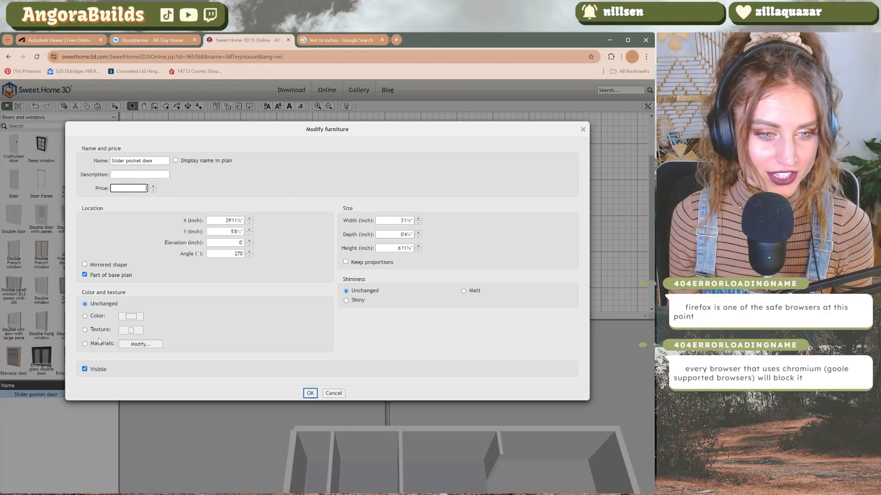
{"action": "left_click", "coordinate": [124, 315]}
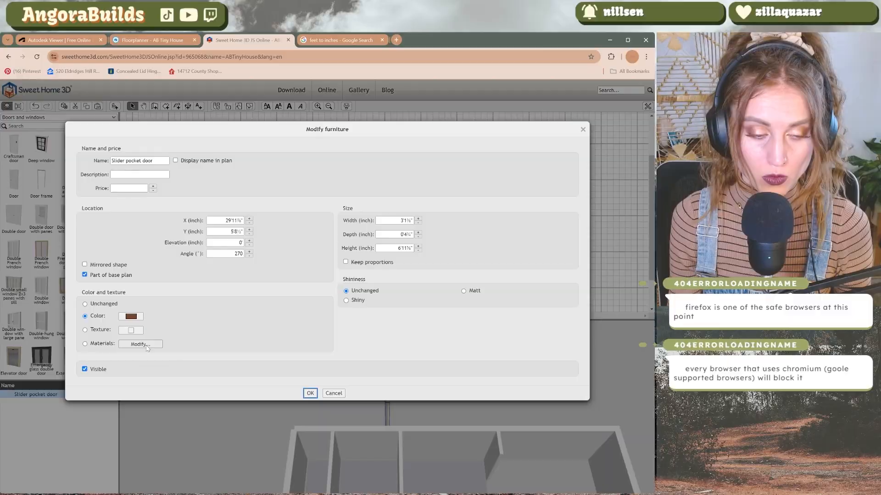
Set the pocket door's Frame_B material to a dark Wood - Oak texture, filtering the textures by "WOOD"
{"action": "left_click", "coordinate": [142, 344]}
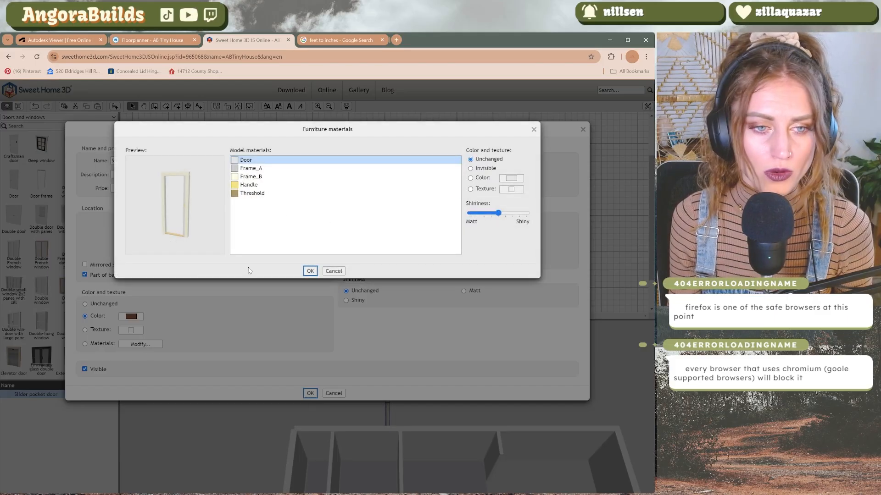
{"action": "left_click", "coordinate": [256, 178]}
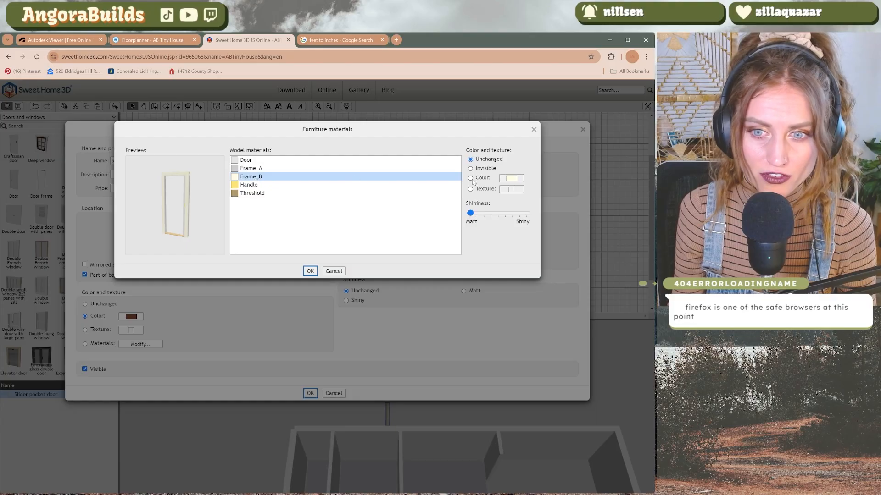
{"action": "left_click", "coordinate": [510, 189]}
{"action": "left_click", "coordinate": [129, 149]}
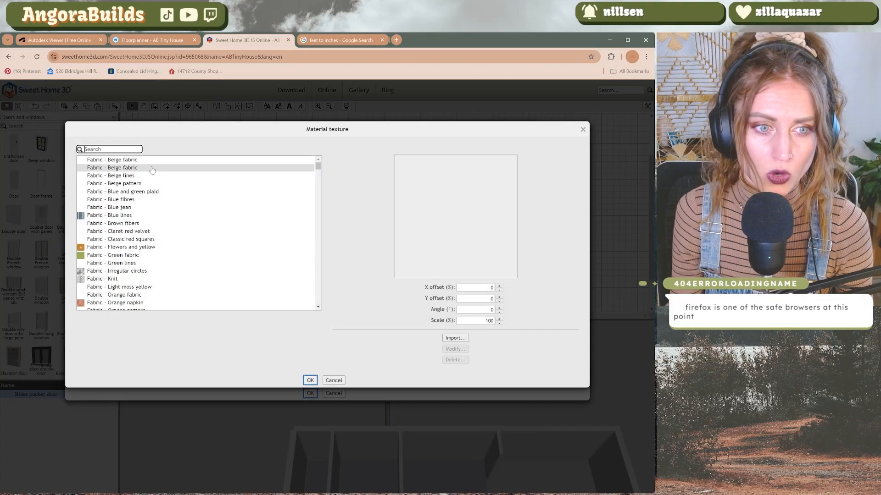
{"action": "type", "text": "WOOD"}
{"action": "scroll", "coordinate": [132, 231], "scroll_direction": "down", "scroll_amount": 5}
{"action": "left_click", "coordinate": [110, 243]}
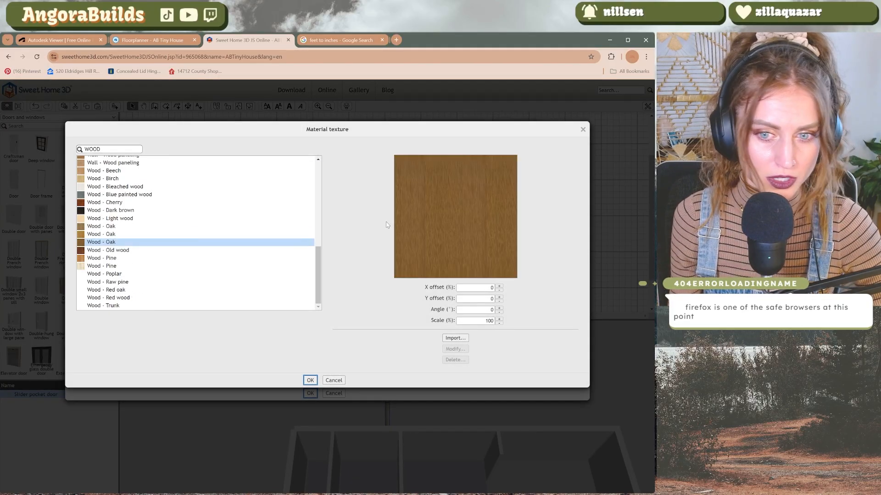
{"action": "left_click", "coordinate": [310, 380]}
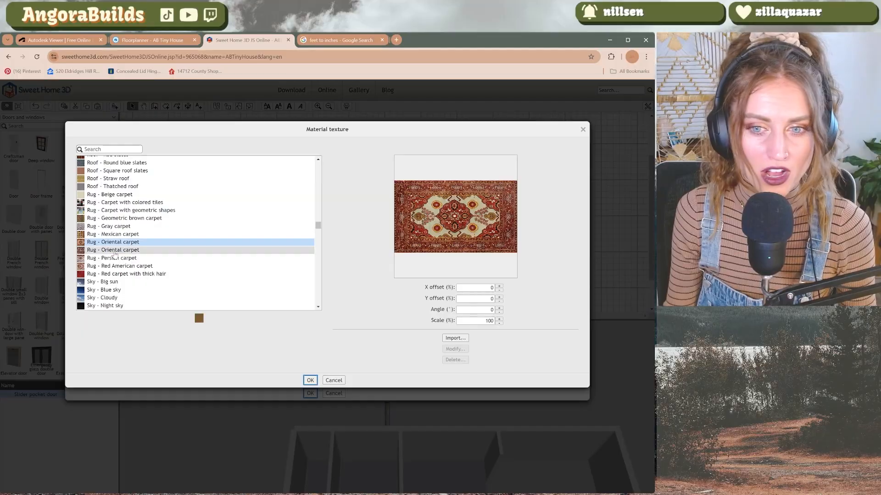
Pick an oak wood texture for another pocket door material and check the texture import wizard
{"action": "left_click", "coordinate": [114, 252]}
{"action": "scroll", "coordinate": [114, 253], "scroll_direction": "down", "scroll_amount": 1}
{"action": "left_click", "coordinate": [112, 243]}
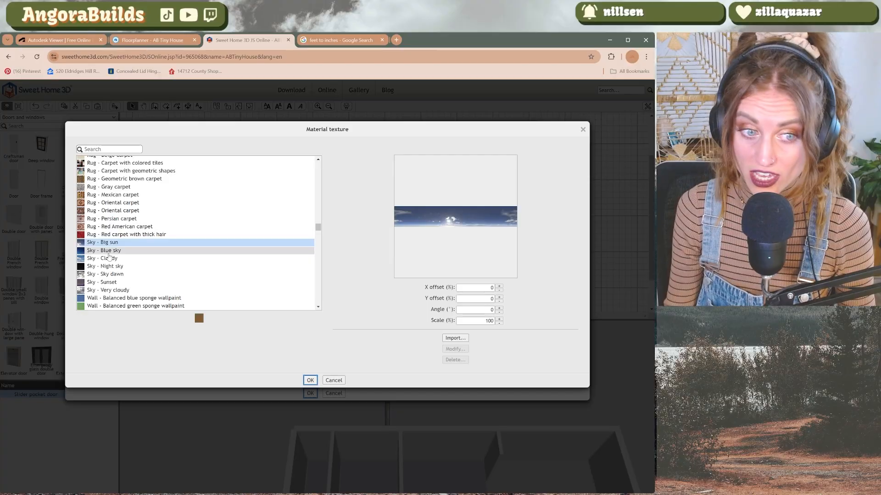
{"action": "left_click", "coordinate": [114, 225]}
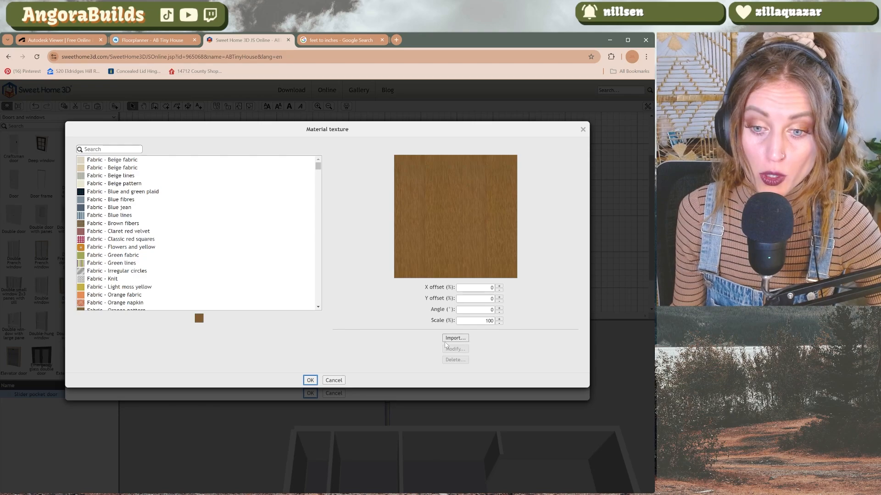
{"action": "left_click", "coordinate": [444, 340]}
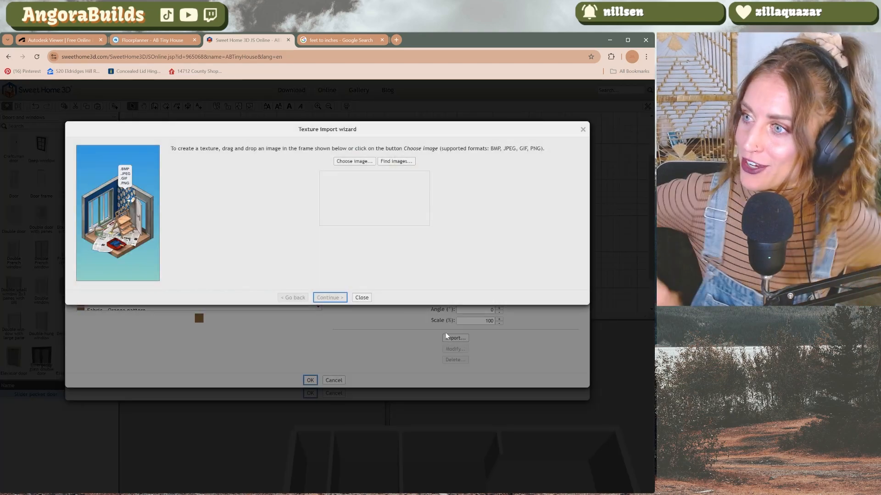
{"action": "left_click", "coordinate": [359, 299]}
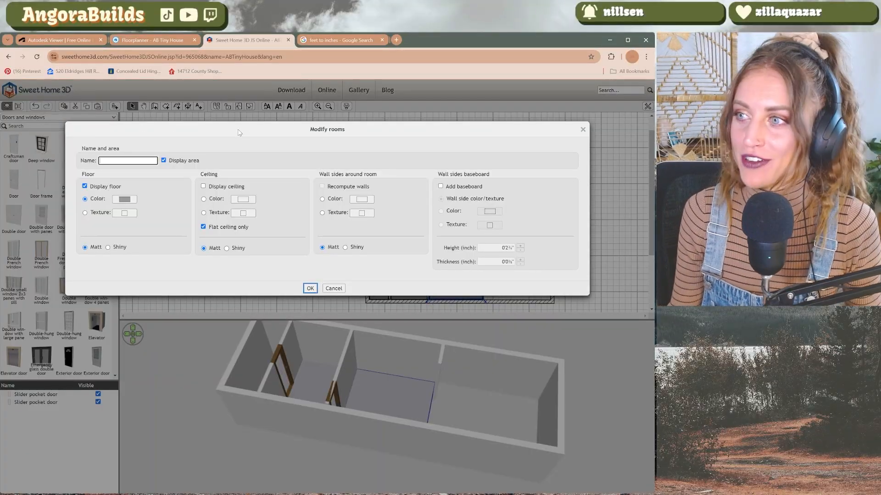
Name the third room "Living Room" and preview the built-in wooden textures for its floor
{"action": "type", "text": "Living Room"}
{"action": "left_click", "coordinate": [124, 213]}
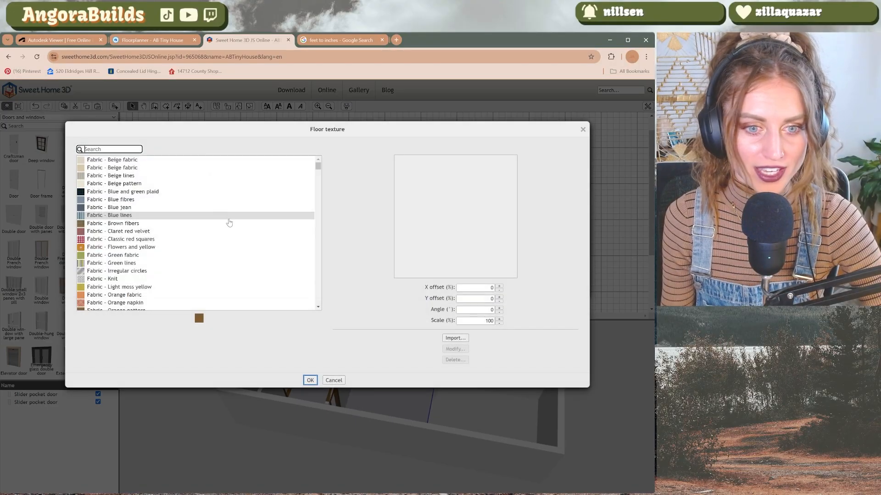
{"action": "scroll", "coordinate": [123, 235], "scroll_direction": "down", "scroll_amount": 3}
{"action": "scroll", "coordinate": [123, 234], "scroll_direction": "down", "scroll_amount": 4}
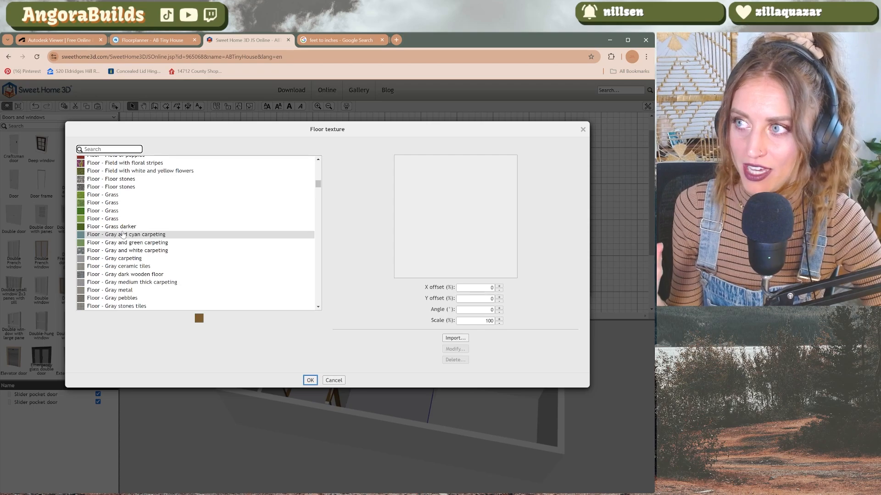
{"action": "scroll", "coordinate": [123, 235], "scroll_direction": "down", "scroll_amount": 12}
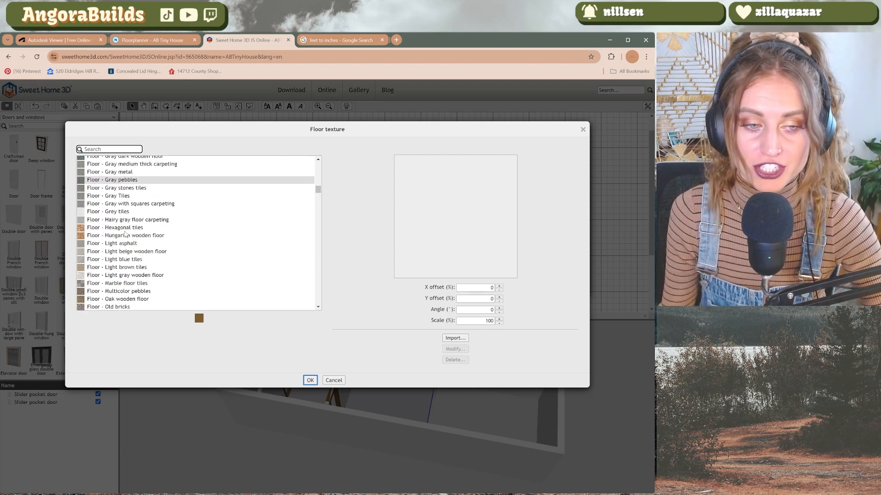
{"action": "scroll", "coordinate": [124, 237], "scroll_direction": "down", "scroll_amount": 7}
{"action": "left_click", "coordinate": [117, 254]}
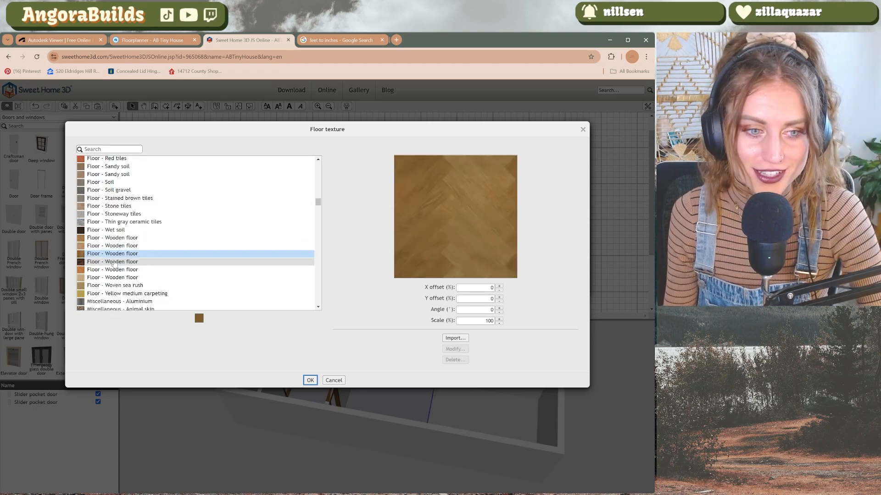
{"action": "left_click", "coordinate": [113, 262]}
{"action": "left_click", "coordinate": [101, 278]}
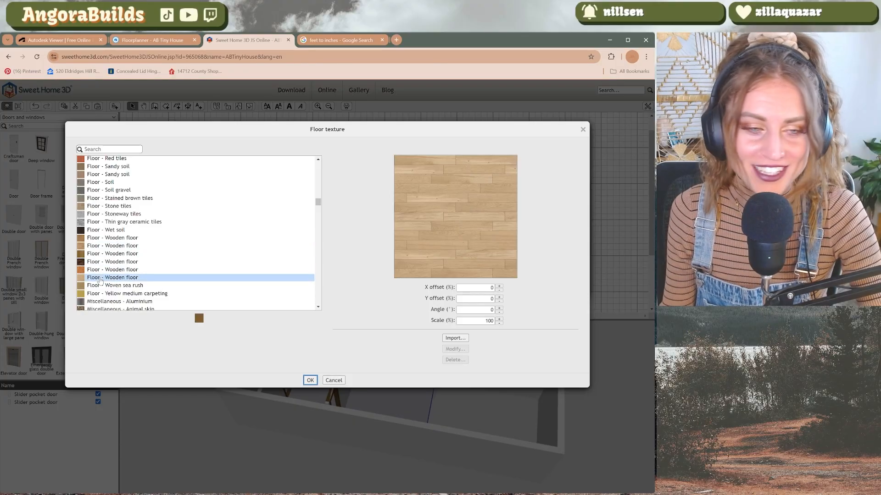
{"action": "left_click", "coordinate": [116, 239]}
Import the laminate_floor_03_diff_4k image as the Living Room's floor texture and set its angle to 90°
{"action": "left_click", "coordinate": [454, 338]}
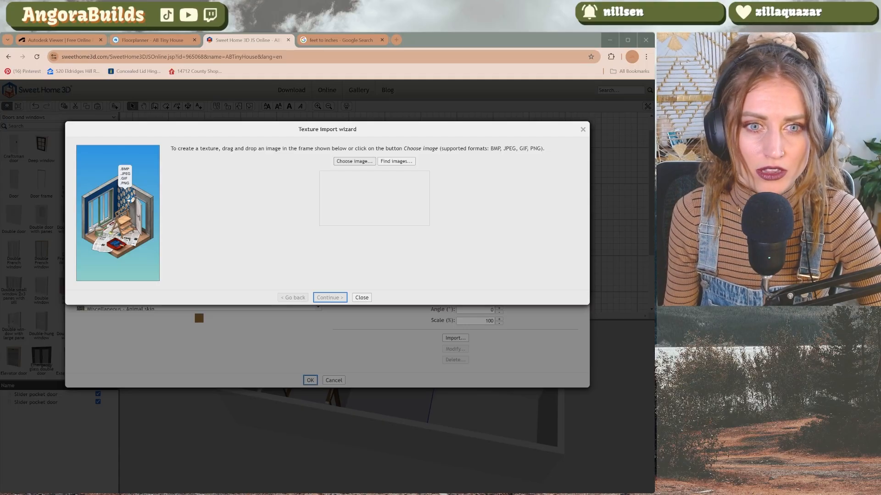
{"action": "double_click", "coordinate": [328, 230]}
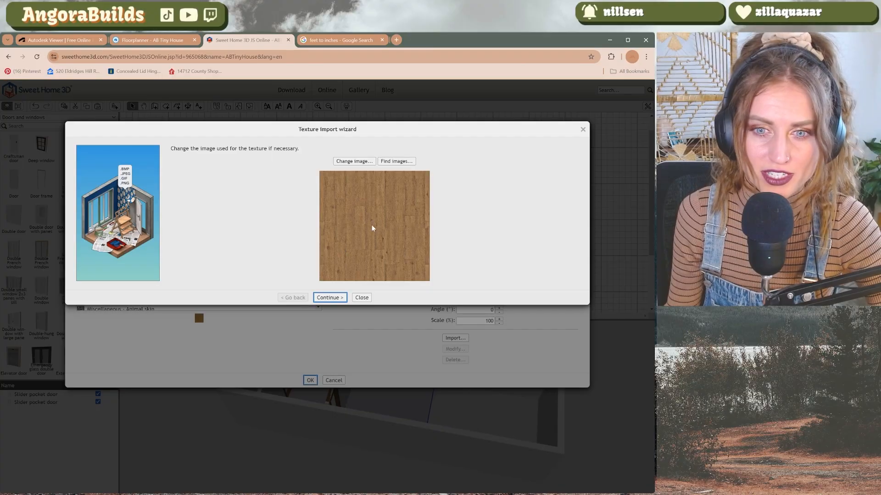
{"action": "left_click", "coordinate": [330, 297]}
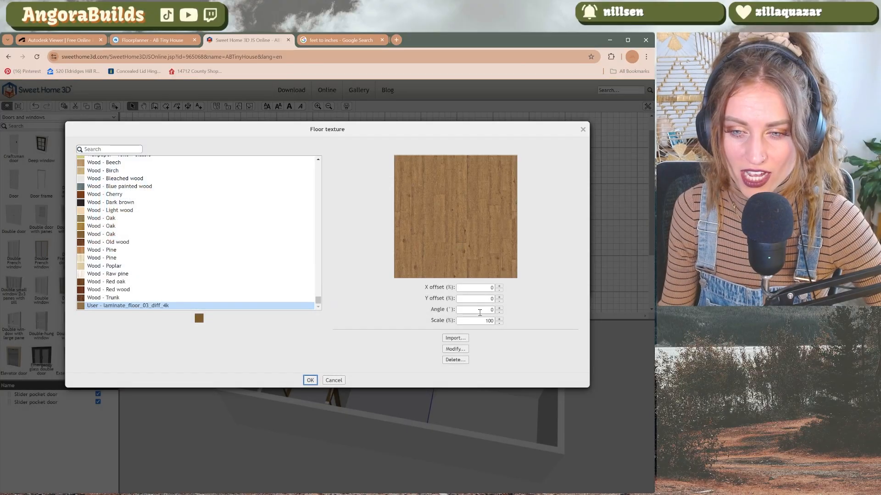
{"action": "double_click", "coordinate": [480, 311]}
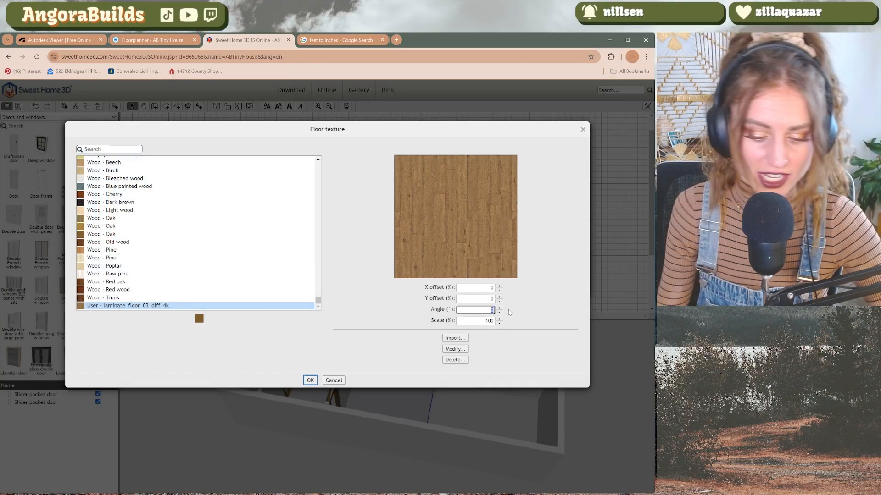
{"action": "type", "text": "90"}
{"action": "key", "text": "Return"}
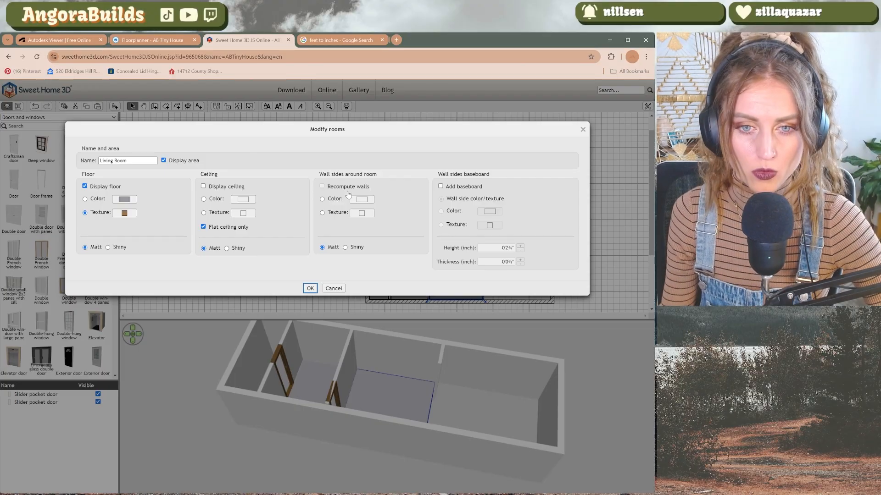
Set the color of the wall sides around the Living Room to cream FDF4E3
{"action": "left_click", "coordinate": [361, 200]}
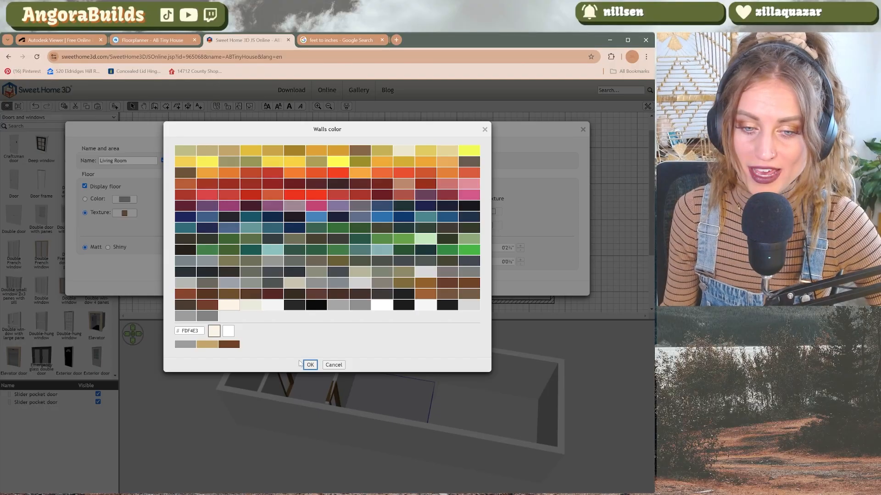
{"action": "left_click", "coordinate": [310, 365]}
{"action": "left_click", "coordinate": [362, 213]}
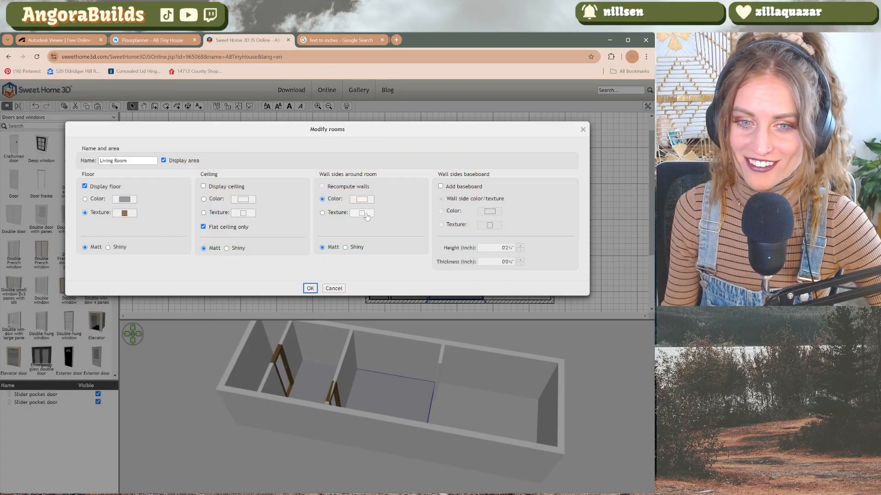
{"action": "key", "text": "Escape"}
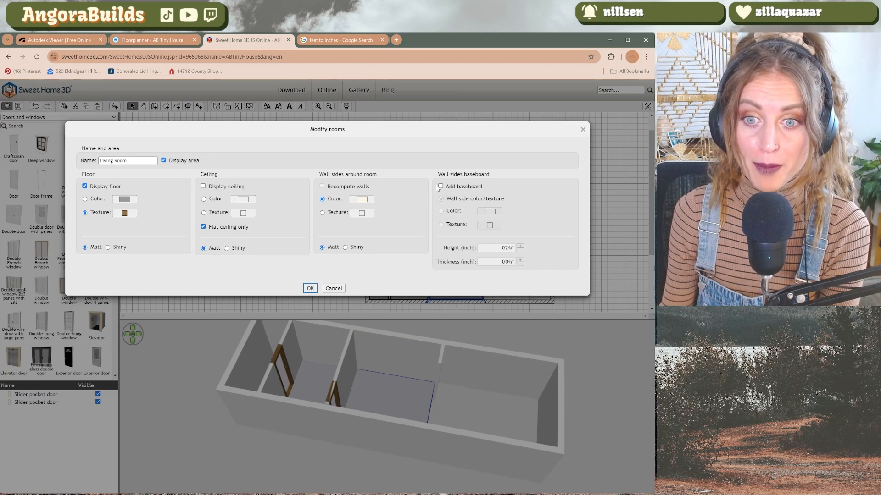
Add a white baseboard 4 inches high to the Living Room walls and apply the room changes
{"action": "left_click", "coordinate": [440, 186]}
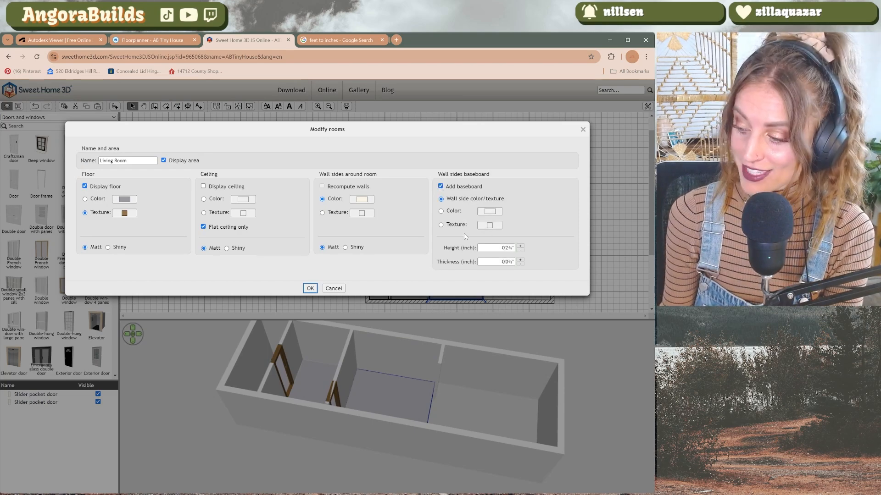
{"action": "double_click", "coordinate": [507, 248]}
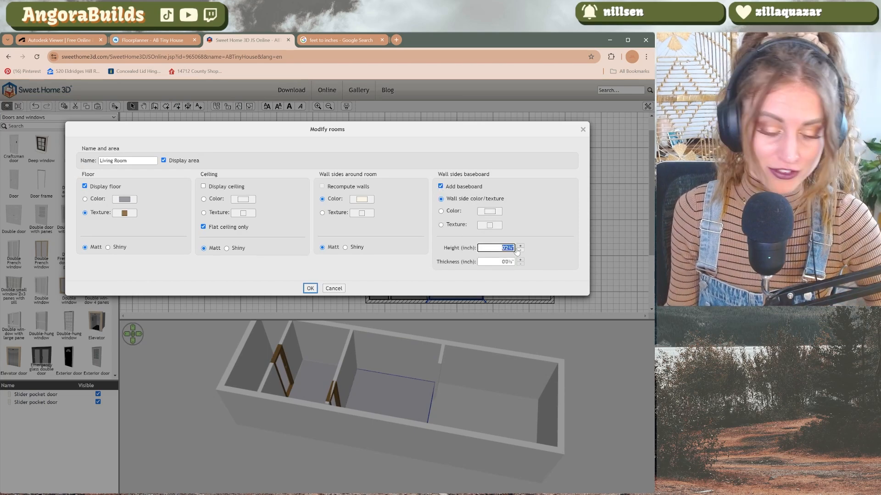
{"action": "type", "text": "4"}
{"action": "left_click", "coordinate": [440, 212]}
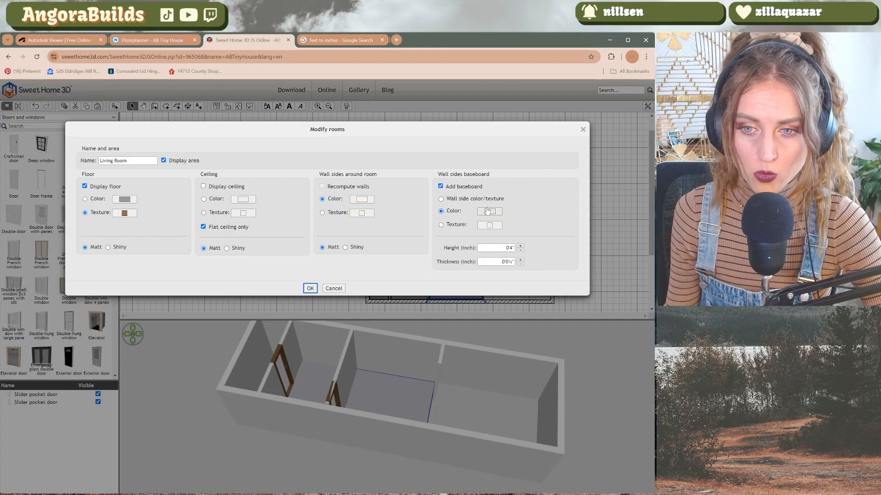
{"action": "left_click", "coordinate": [487, 211]}
{"action": "left_click", "coordinate": [310, 366]}
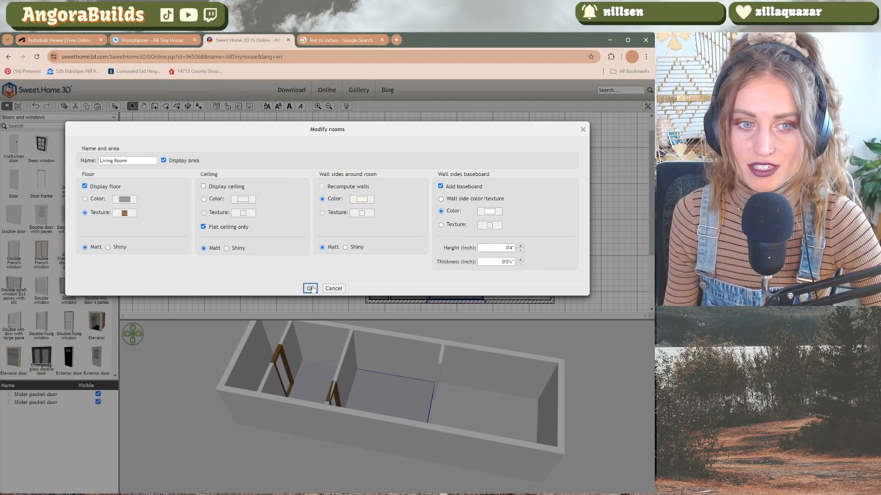
{"action": "left_click", "coordinate": [310, 288]}
Inspect the Living Room in 3D and stretch its floor edges slightly beneath the surrounding walls
{"action": "left_click", "coordinate": [140, 337]}
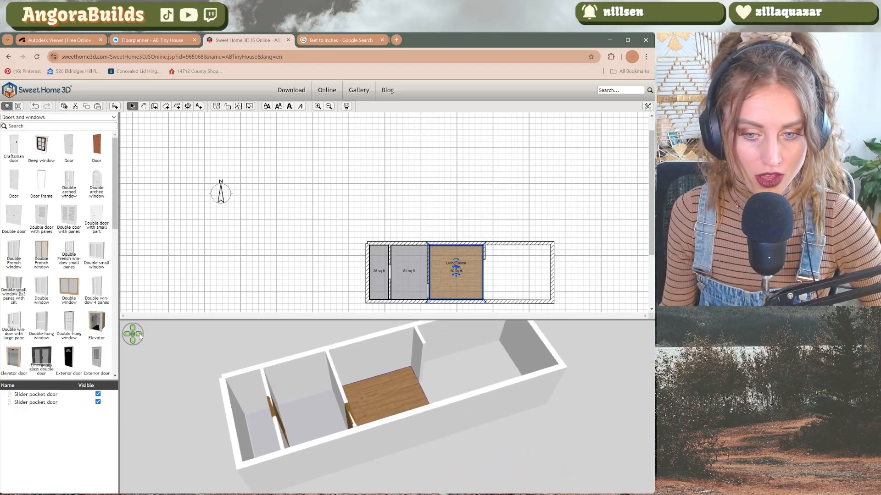
{"action": "left_click_drag", "start_coordinate": [141, 337], "coordinate": [141, 336]}
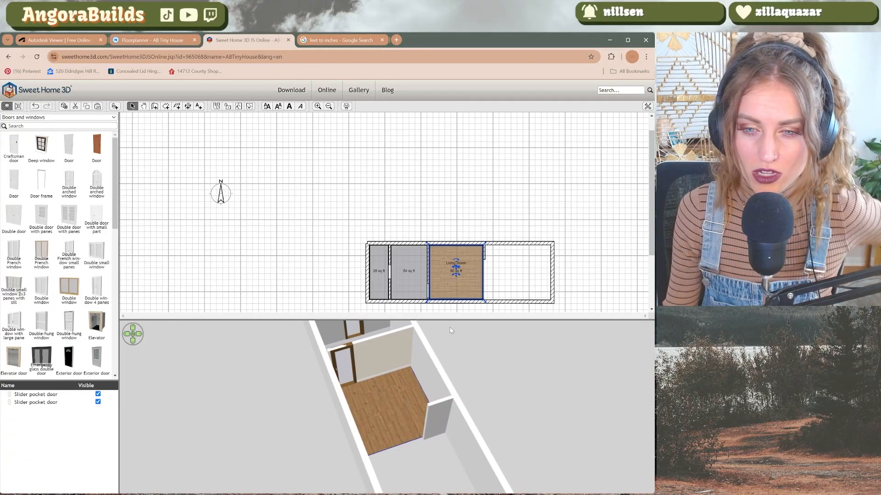
{"action": "left_click_drag", "start_coordinate": [463, 300], "coordinate": [463, 299]}
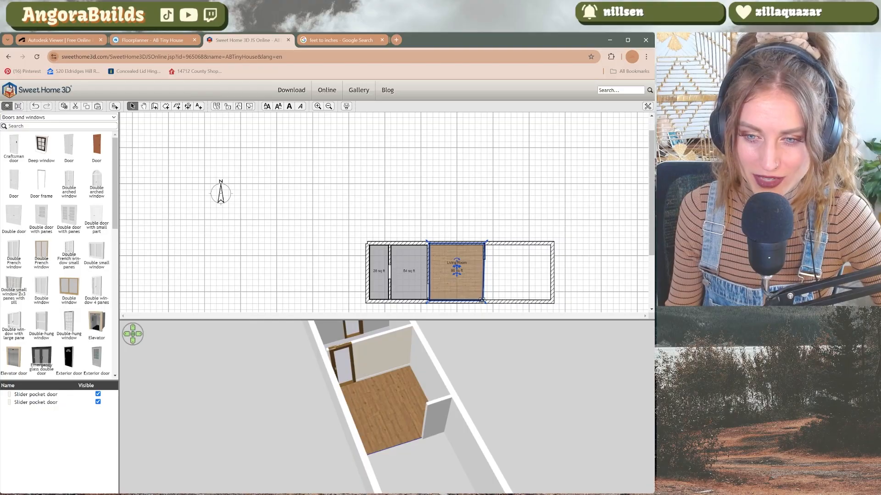
Reapply the cream color to the wall sides around the enlarged Living Room and check the result in 3D
{"action": "double_click", "coordinate": [463, 284]}
{"action": "left_click", "coordinate": [367, 199]}
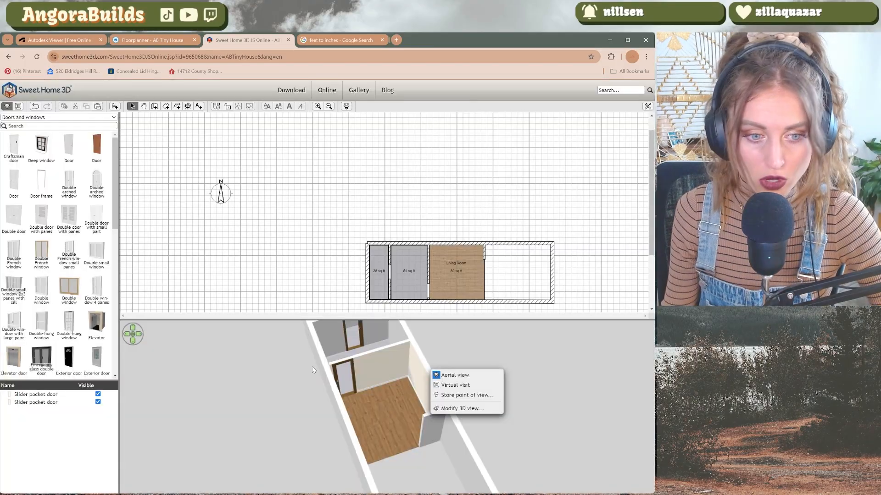
{"action": "left_click", "coordinate": [439, 357]}
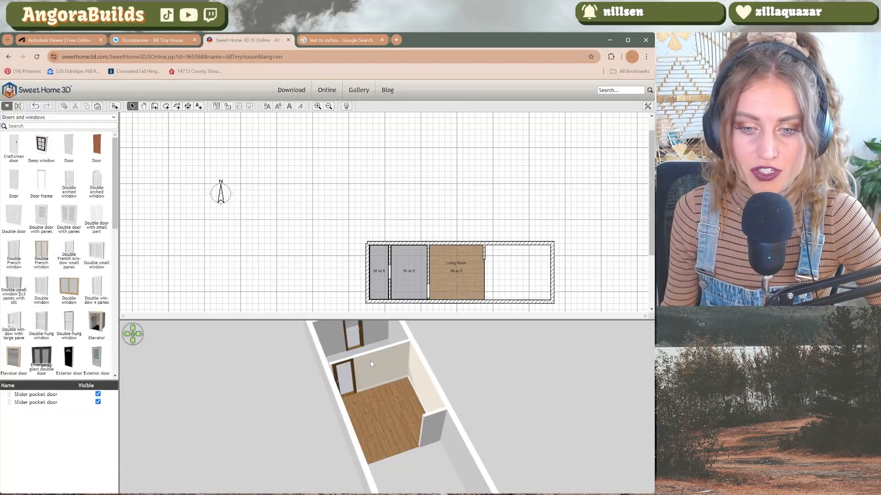
{"action": "left_click", "coordinate": [140, 335]}
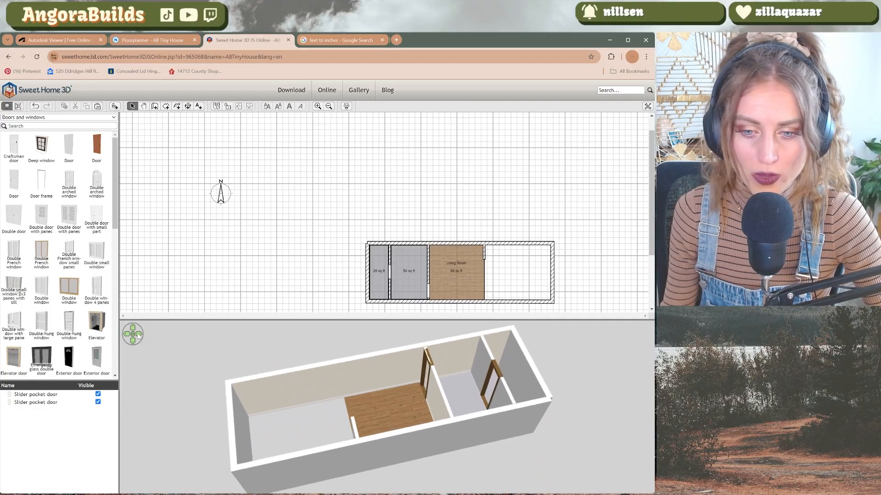
{"action": "left_click_drag", "start_coordinate": [261, 452], "coordinate": [277, 452]}
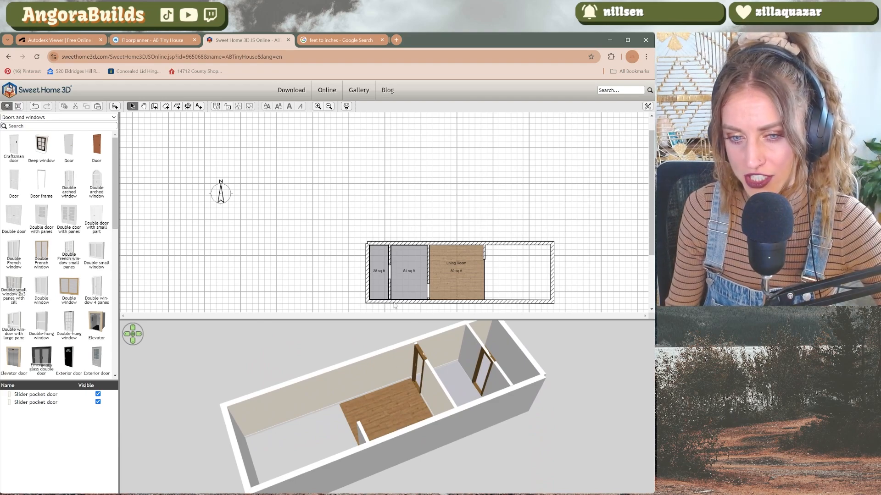
Find the mosaic textures and use the second Wall - Green mosaic as the floor of the bathroom beside the Living Room
{"action": "left_click", "coordinate": [140, 335]}
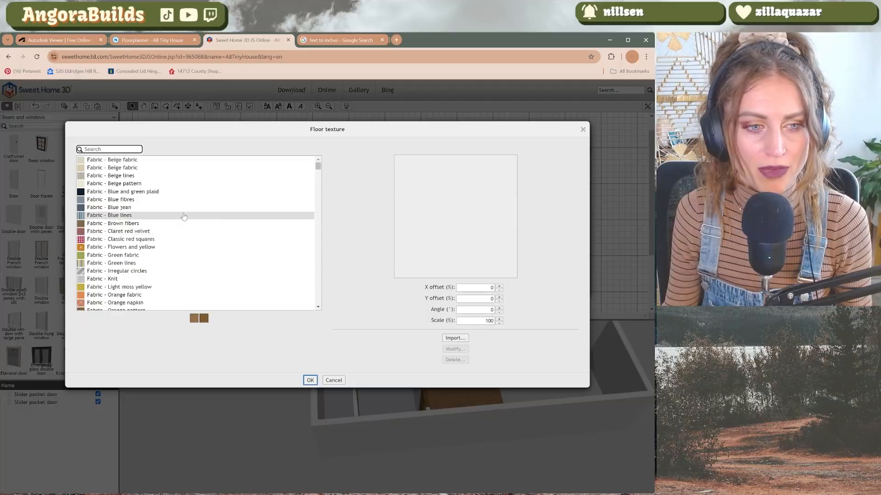
{"action": "scroll", "coordinate": [136, 171], "scroll_direction": "down", "scroll_amount": 10}
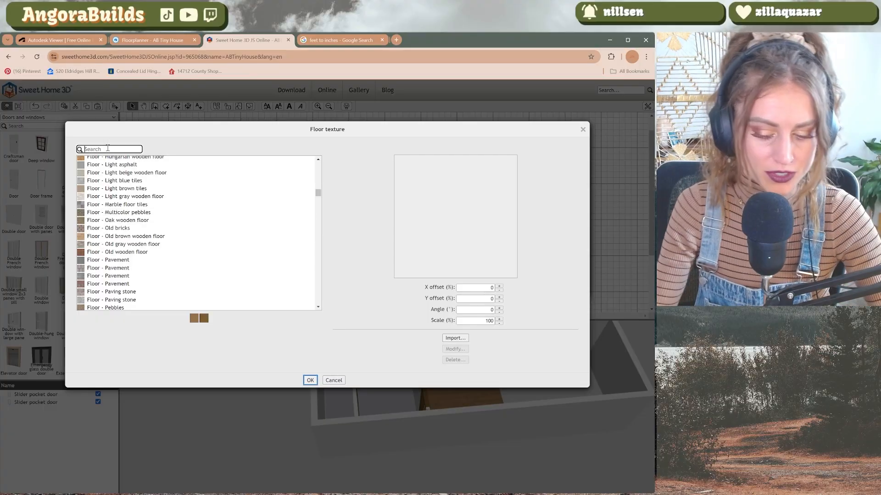
{"action": "type", "text": "mosai"}
{"action": "left_click", "coordinate": [122, 176]}
{"action": "left_click", "coordinate": [117, 223]}
{"action": "left_click", "coordinate": [115, 216]}
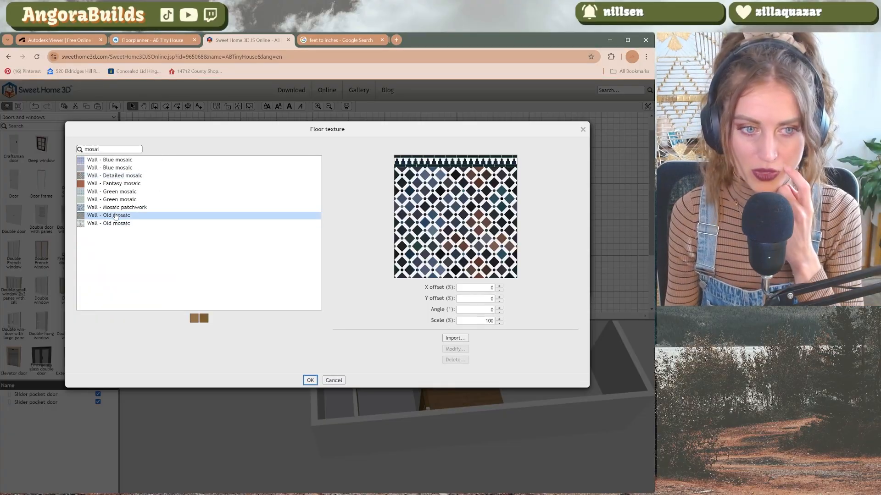
{"action": "left_click", "coordinate": [115, 200]}
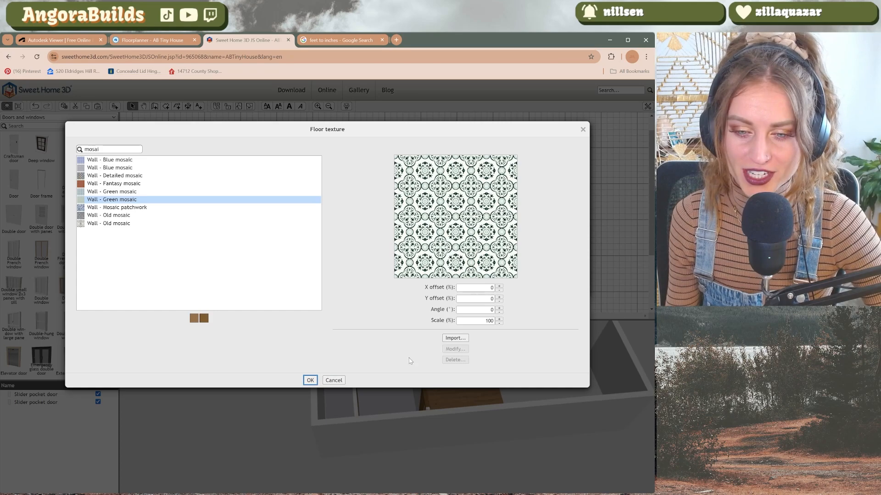
{"action": "left_click", "coordinate": [309, 380]}
Set the wall sides around Bathroom 01 to a dark green color and check the room in 3D
{"action": "left_click", "coordinate": [364, 201]}
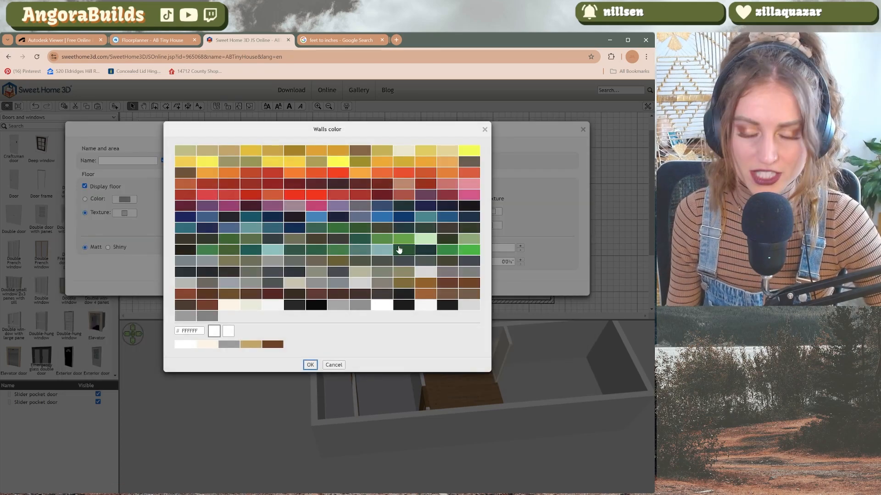
{"action": "left_click", "coordinate": [317, 240]}
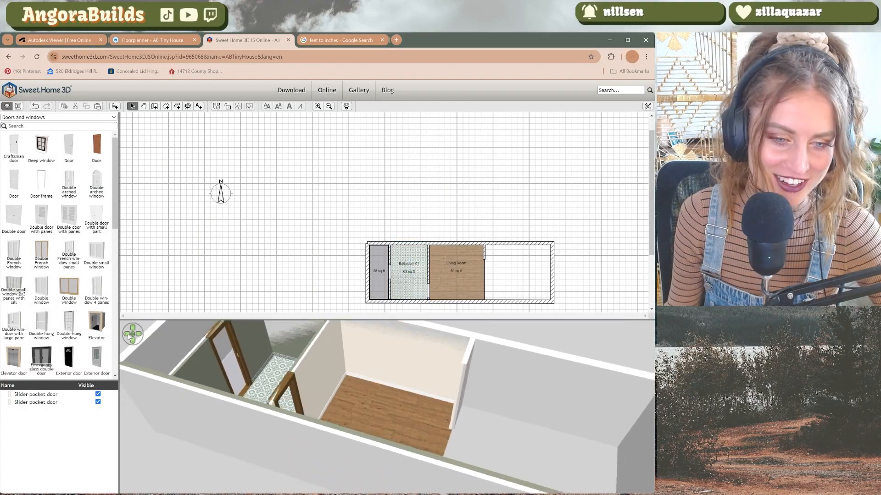
{"action": "left_click", "coordinate": [129, 336]}
{"action": "left_click", "coordinate": [409, 278]}
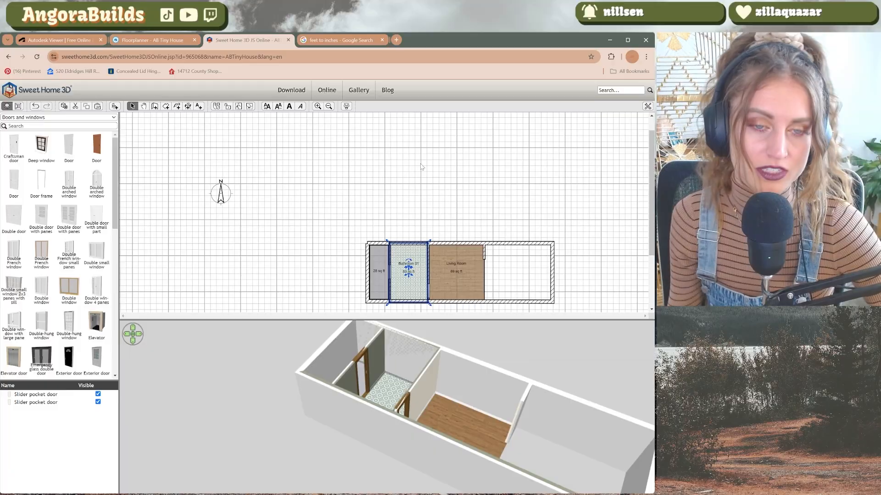
Move the vanity into Bathroom 01 against its lower exterior wall and inspect the furnished rooms in 3D
{"action": "double_click", "coordinate": [509, 248]}
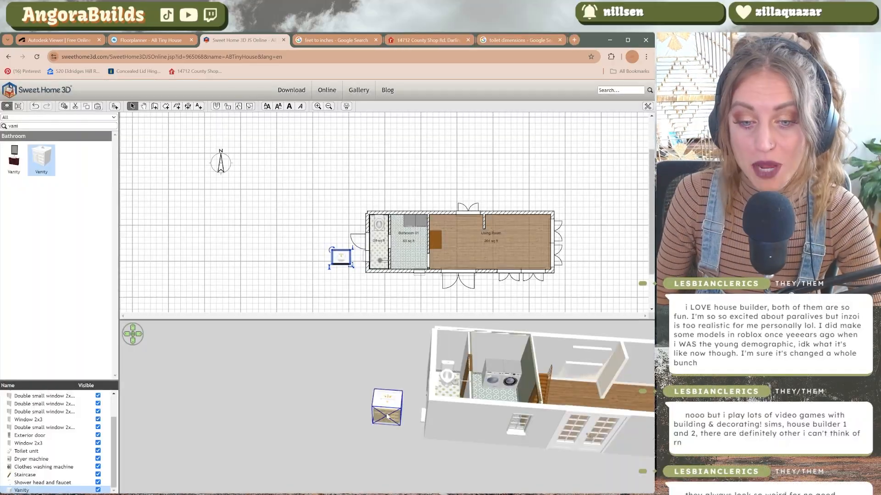
{"action": "left_click_drag", "start_coordinate": [389, 415], "coordinate": [365, 401]}
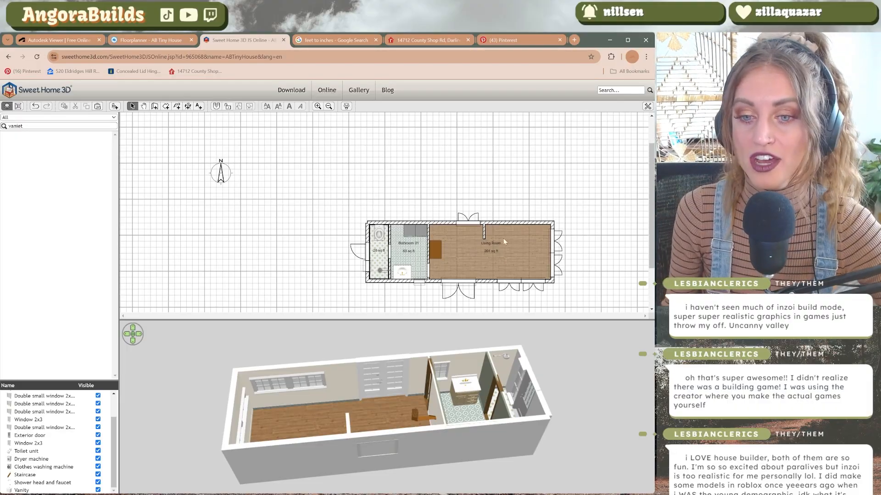
{"action": "left_click", "coordinate": [483, 251]}
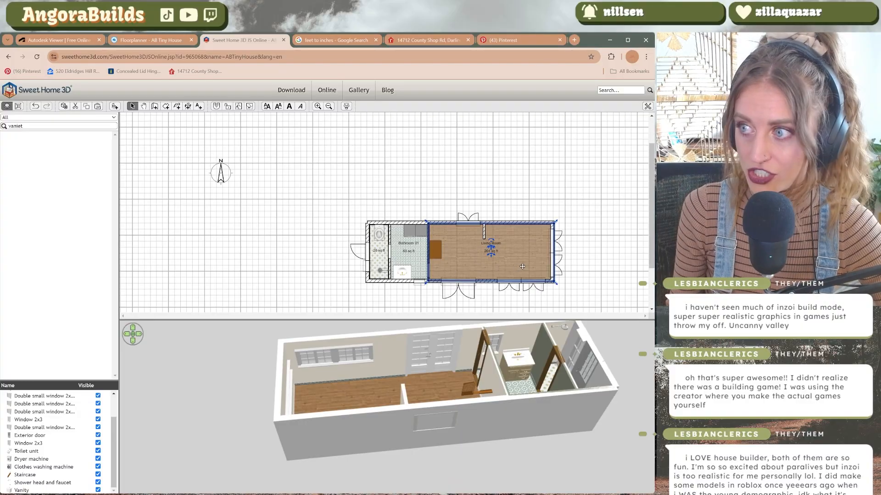
{"action": "left_click", "coordinate": [397, 242]}
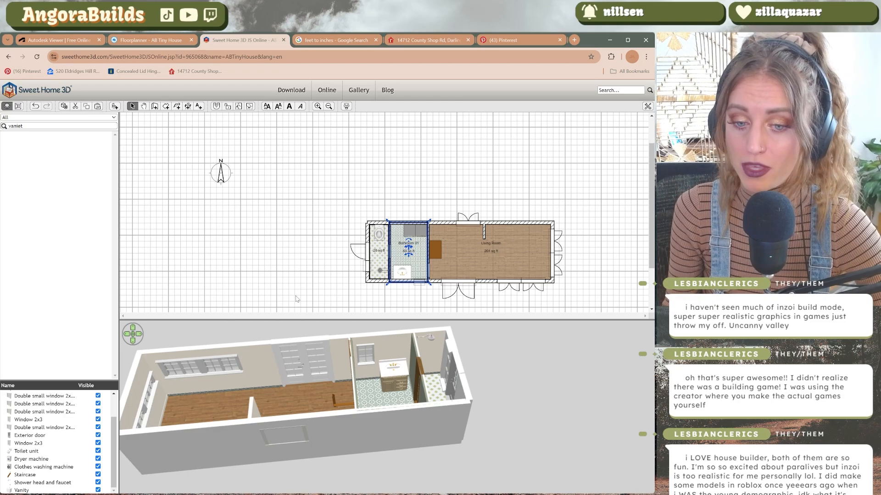
{"action": "left_click", "coordinate": [294, 261]}
{"action": "left_click_drag", "start_coordinate": [328, 339], "coordinate": [130, 336]}
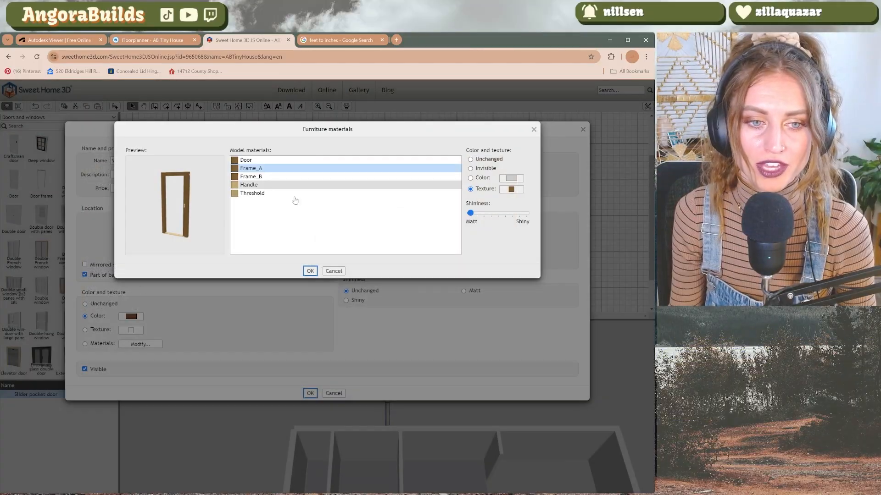
Apply the wood textures to the slider pocket door's model materials and open its width for editing
{"action": "left_click", "coordinate": [293, 193]}
{"action": "left_click", "coordinate": [310, 269]}
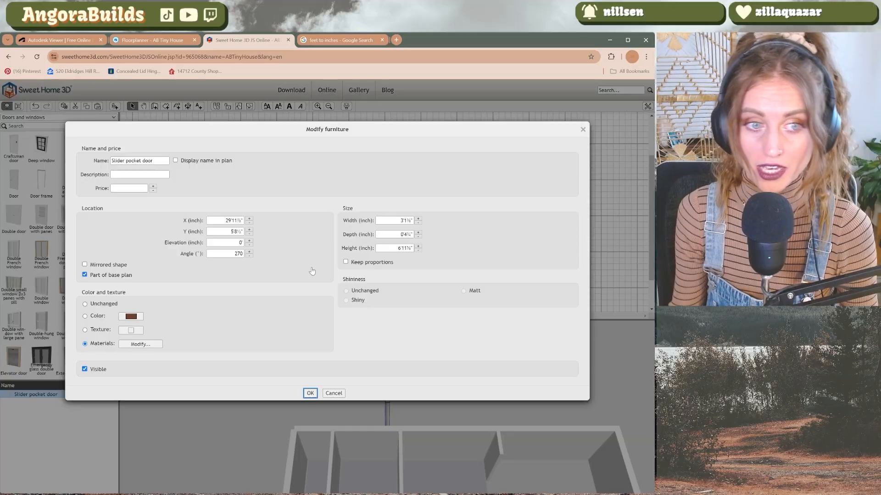
{"action": "left_click_drag", "start_coordinate": [243, 221], "coordinate": [197, 239]}
{"action": "double_click", "coordinate": [407, 217]}
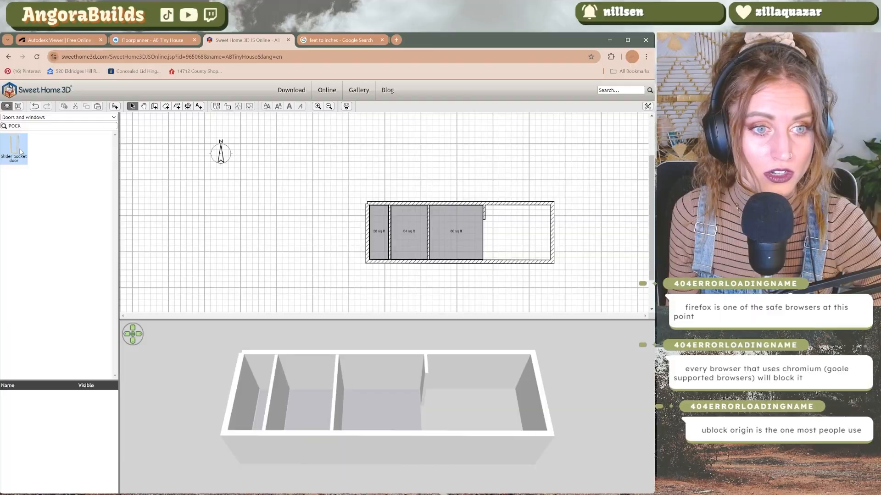
Add a slider pocket door beside the partition between the 54 and 80 sq ft rooms, and select all walls of the house
{"action": "left_click_drag", "start_coordinate": [39, 158], "coordinate": [435, 242]}
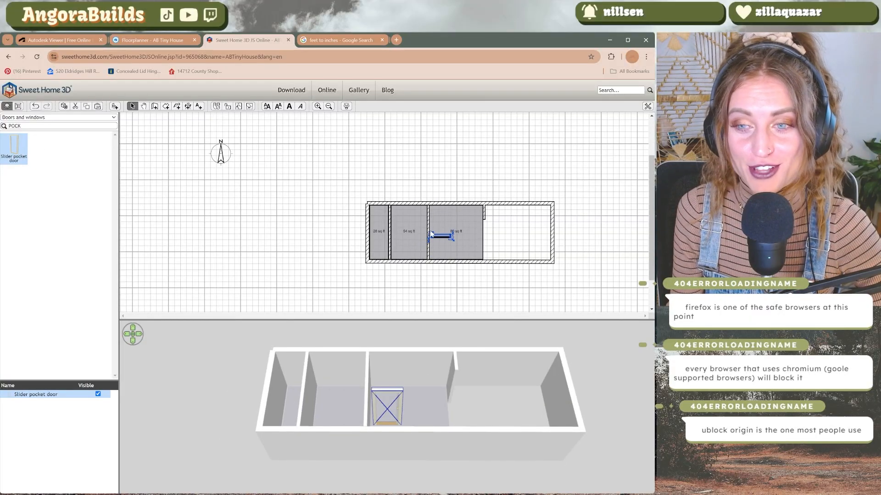
{"action": "left_click", "coordinate": [429, 234]}
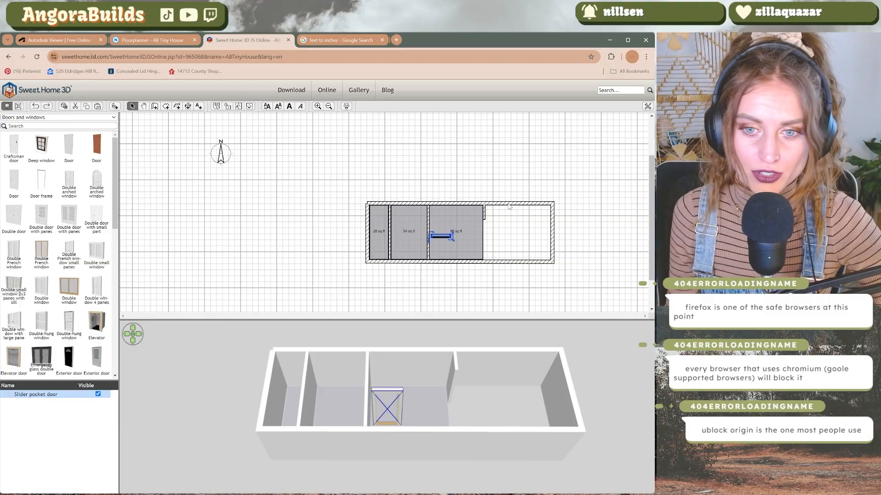
{"action": "left_click", "coordinate": [428, 215]}
{"action": "left_click", "coordinate": [390, 216]}
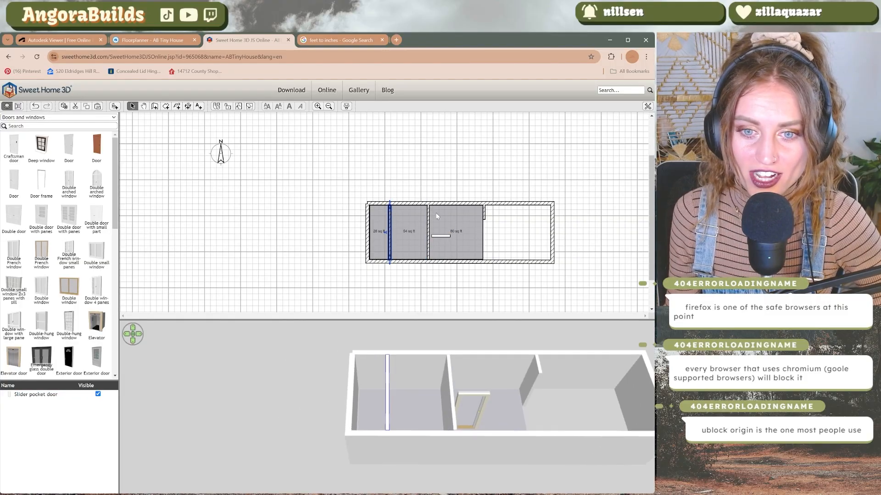
{"action": "key", "text": "ctrl+a"}
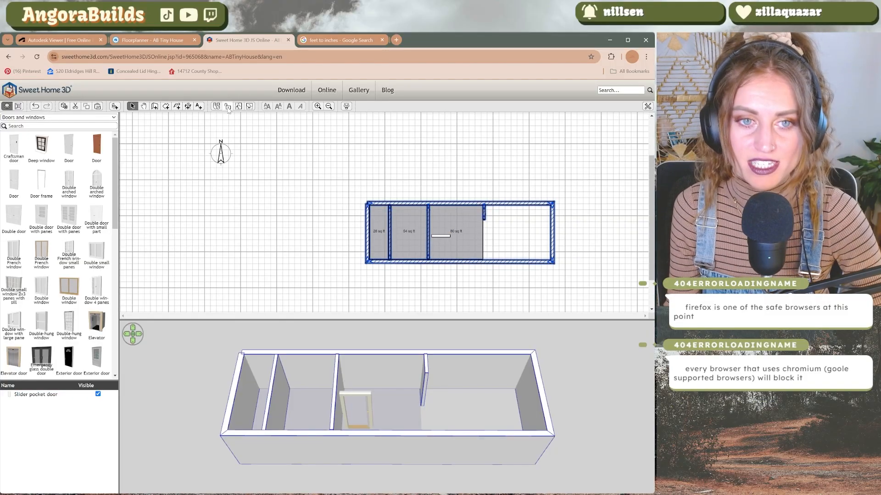
{"action": "left_click", "coordinate": [386, 221]}
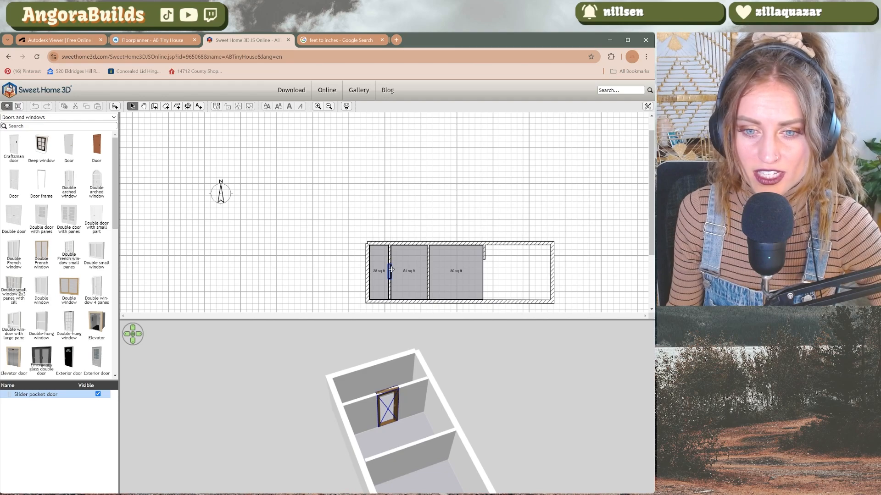
Adjust the slider pocket door's position in the partition between the 28 and 54 sq ft rooms
{"action": "left_click_drag", "start_coordinate": [391, 271], "coordinate": [390, 268]}
{"action": "left_click", "coordinate": [361, 347]}
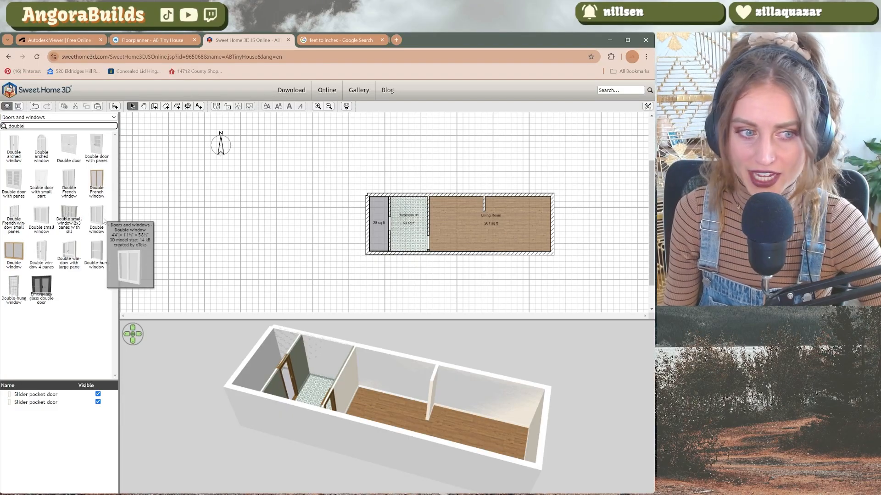
Add a Double door with panes on the Living Room's lower exterior wall
{"action": "left_click", "coordinate": [14, 184]}
{"action": "left_click_drag", "start_coordinate": [18, 186], "coordinate": [457, 260]}
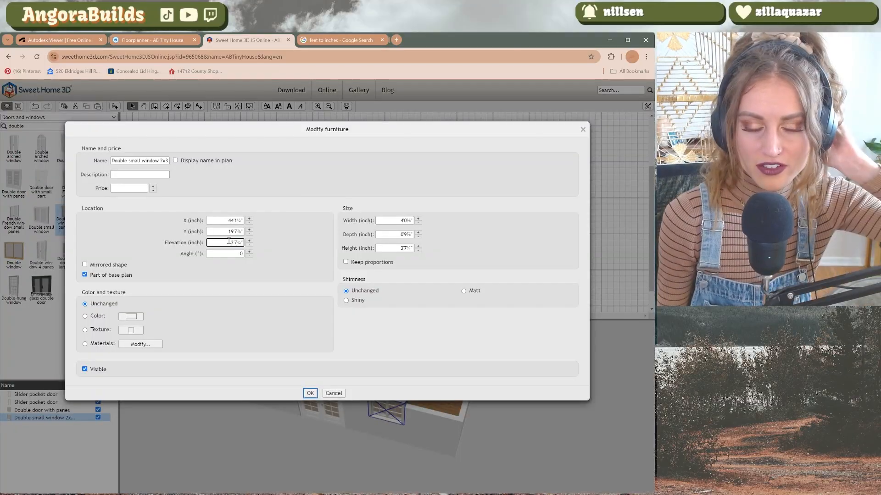
Set the double small window's elevation to 3' and its width to 4'
{"action": "double_click", "coordinate": [234, 242]}
{"action": "type", "text": "3"}
{"action": "left_click", "coordinate": [399, 221]}
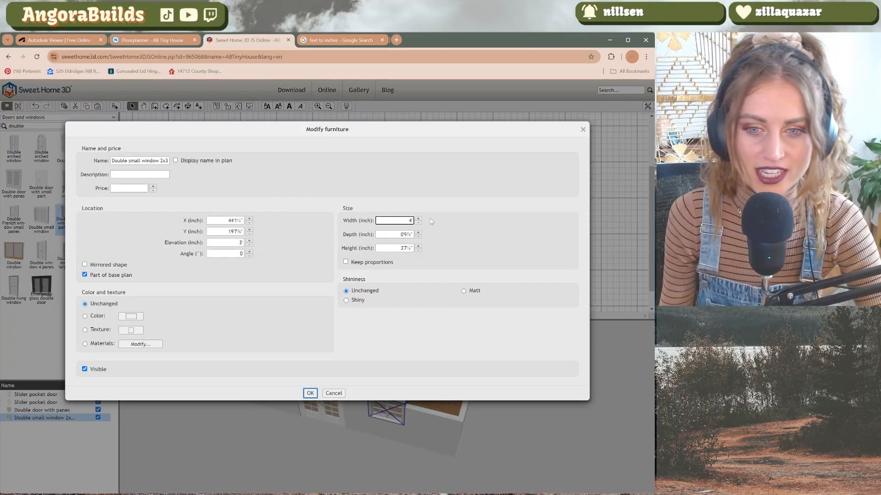
{"action": "left_click", "coordinate": [450, 221]}
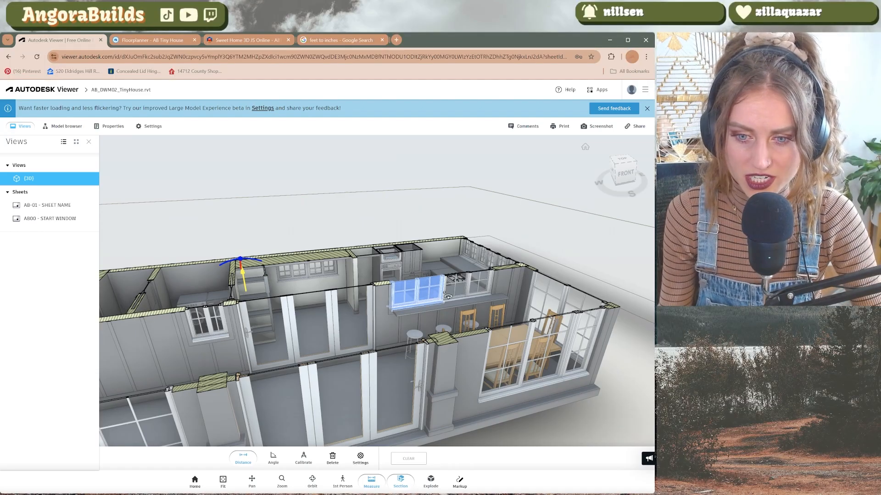
Return to Sweet Home 3D from the Autodesk Viewer reference and set the double small window's height to 2'6"
{"action": "left_click", "coordinate": [246, 41]}
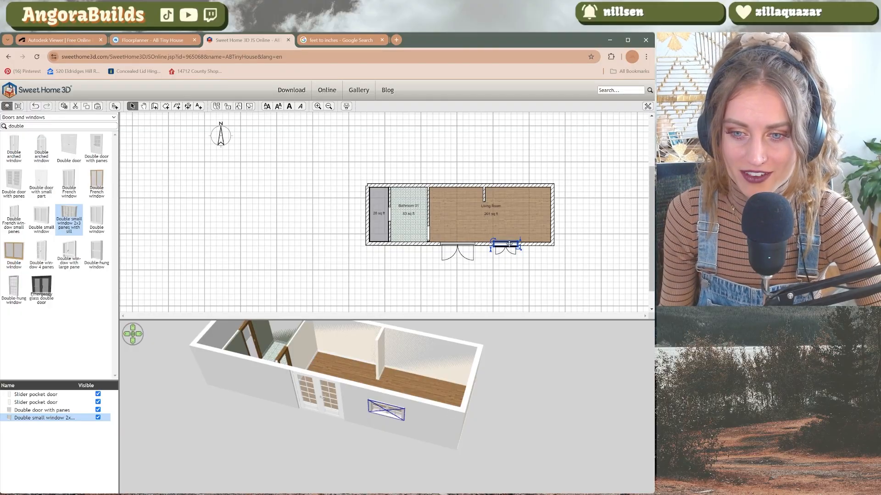
{"action": "double_click", "coordinate": [509, 243]}
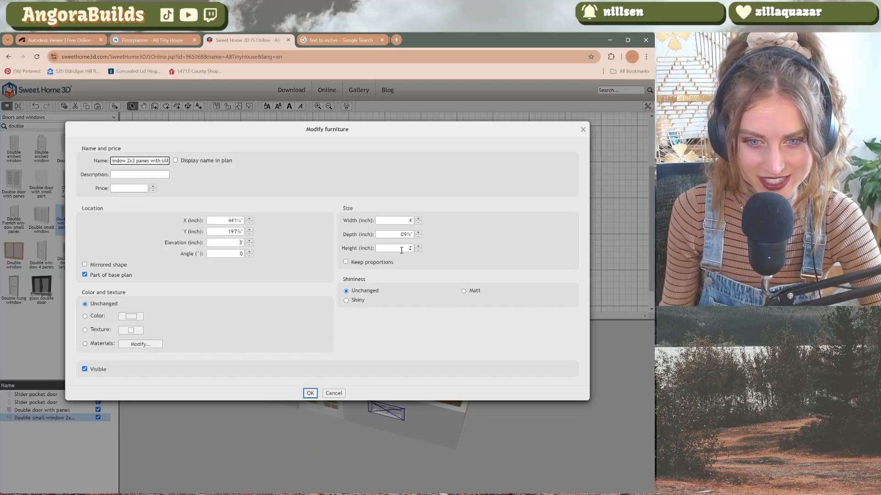
{"action": "left_click", "coordinate": [411, 249]}
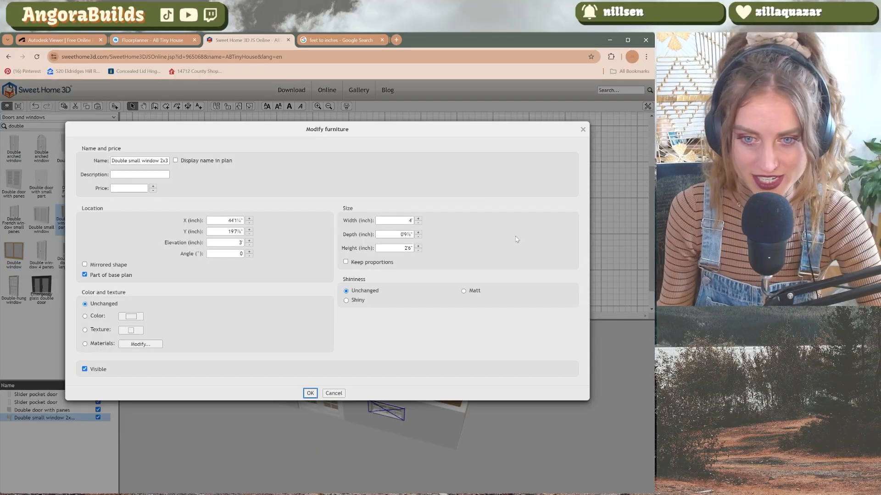
{"action": "key", "text": "Return"}
Copy the pair of double small windows outside the Living Room's end wall and rotate the copies to align with that wall
{"action": "left_click_drag", "start_coordinate": [505, 244], "coordinate": [576, 213]}
{"action": "left_click", "coordinate": [582, 178]}
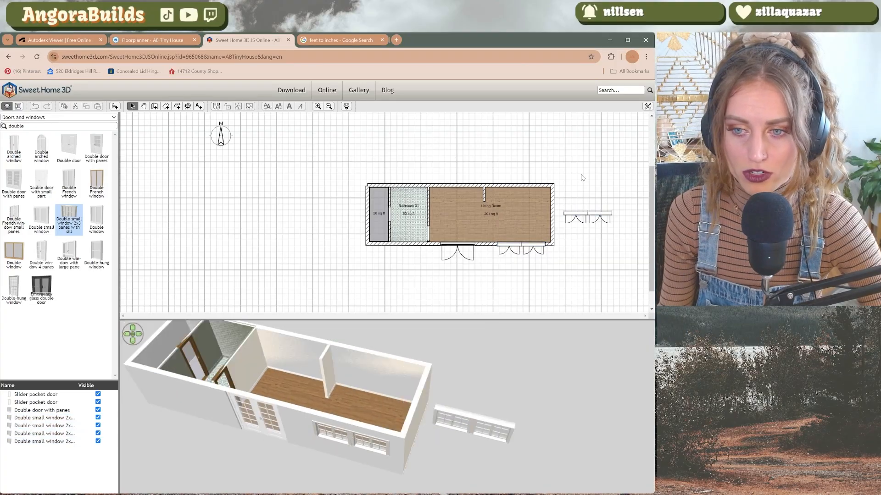
{"action": "left_click", "coordinate": [571, 214]}
{"action": "left_click_drag", "start_coordinate": [561, 209], "coordinate": [566, 239]}
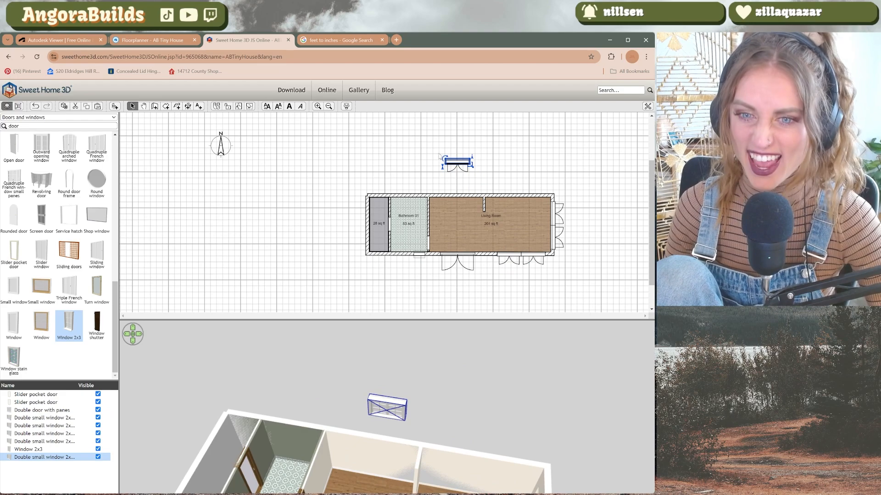
Rotate the double small window above the house to suit the Living Room's upper exterior wall
{"action": "left_click", "coordinate": [441, 156]}
{"action": "left_click", "coordinate": [449, 159]}
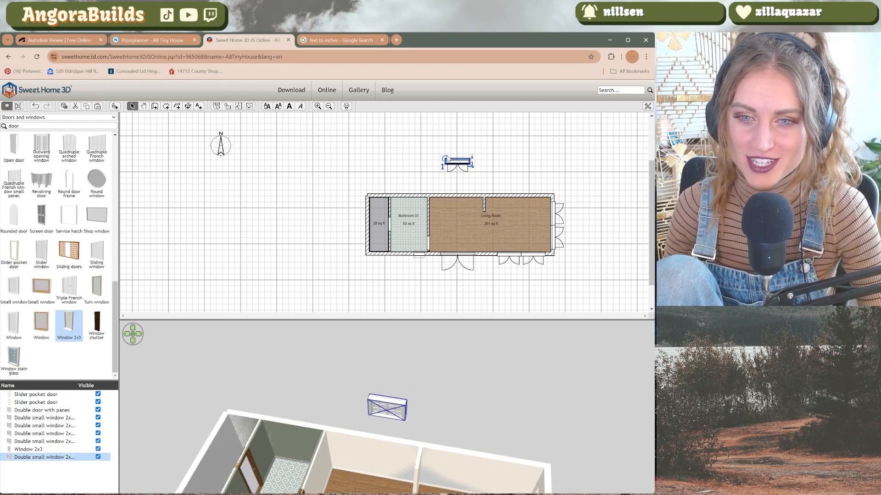
{"action": "left_click", "coordinate": [444, 155]}
{"action": "left_click", "coordinate": [449, 159]}
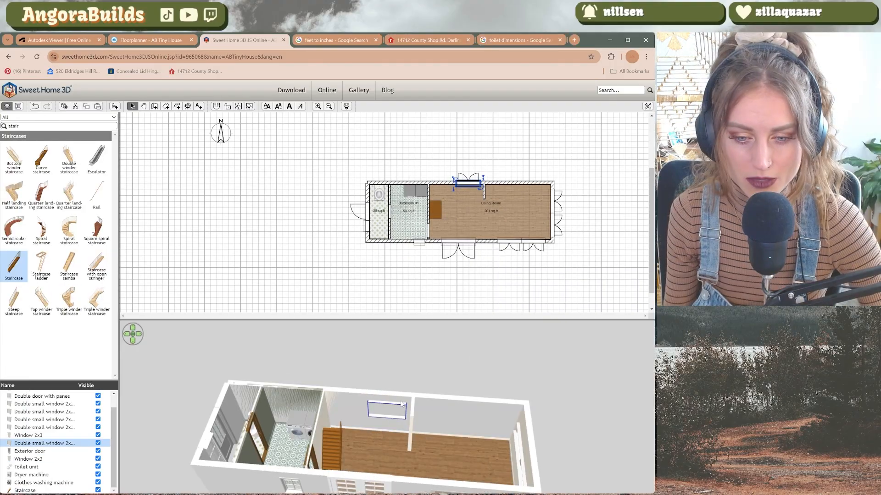
{"action": "left_click", "coordinate": [444, 342]}
{"action": "scroll", "coordinate": [404, 381], "scroll_direction": "up", "scroll_amount": 5}
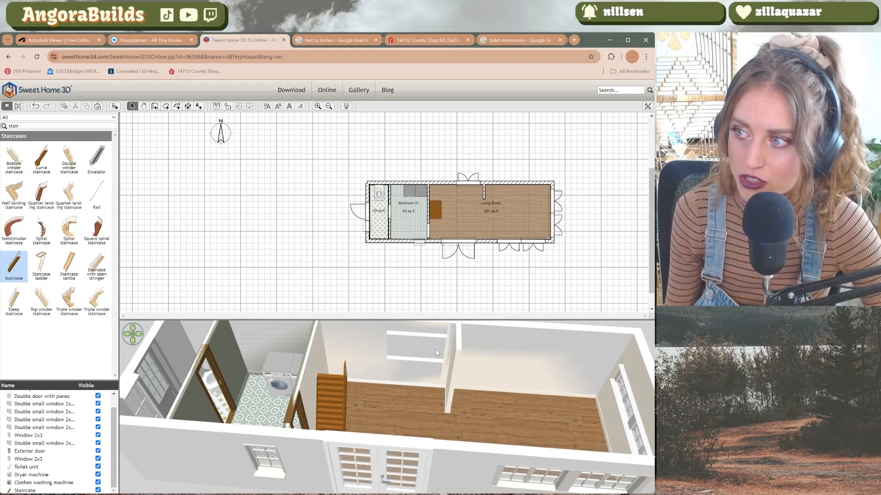
Fine-tune the double small window's position so it sits within the Living Room's upper exterior wall
{"action": "scroll", "coordinate": [427, 349], "scroll_direction": "down", "scroll_amount": 5}
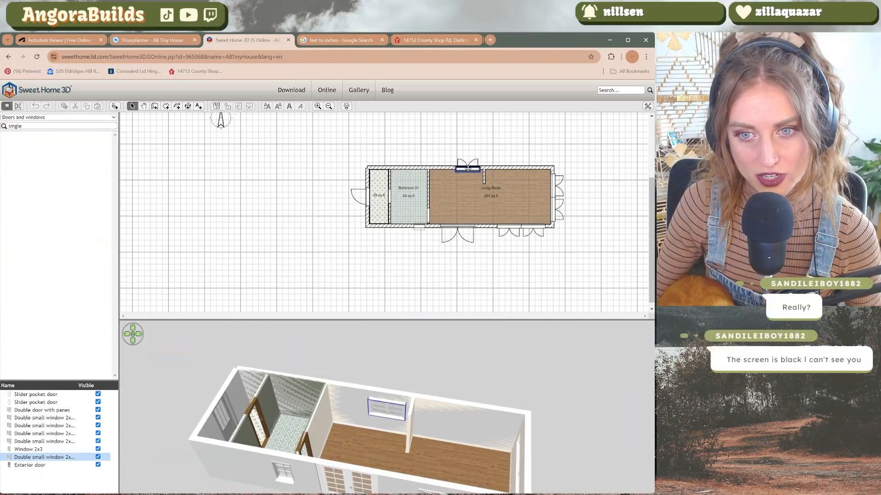
{"action": "left_click", "coordinate": [220, 116]}
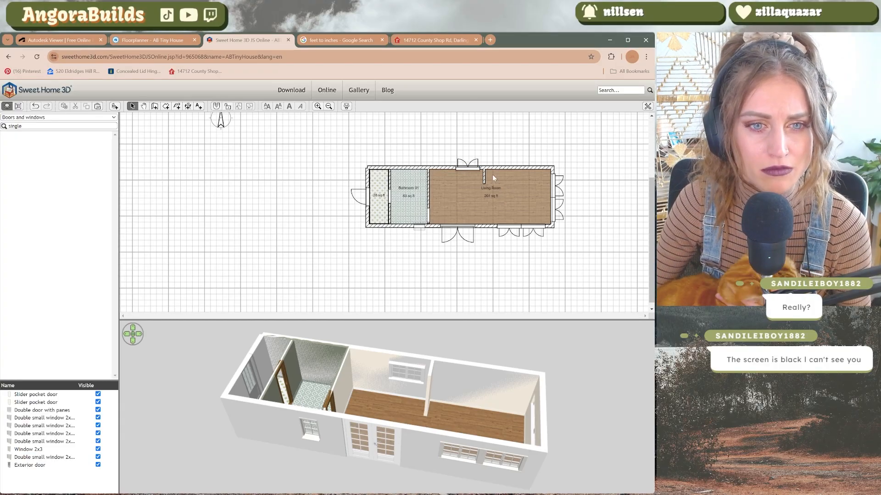
{"action": "left_click_drag", "start_coordinate": [467, 169], "coordinate": [467, 167]}
{"action": "key", "text": "Escape"}
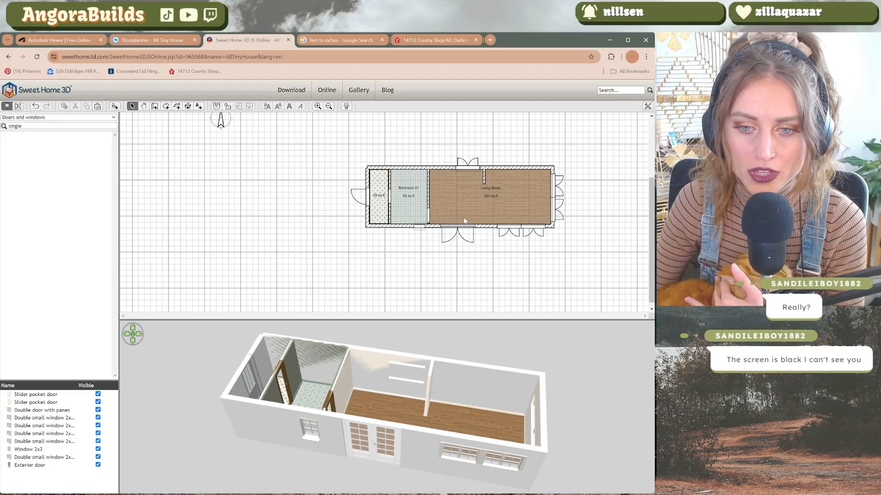
{"action": "left_click", "coordinate": [439, 235]}
{"action": "key", "text": "Escape"}
Adjust the pair of double small windows in the Living Room's lower exterior wall so they line up with the wall
{"action": "left_click", "coordinate": [510, 226]}
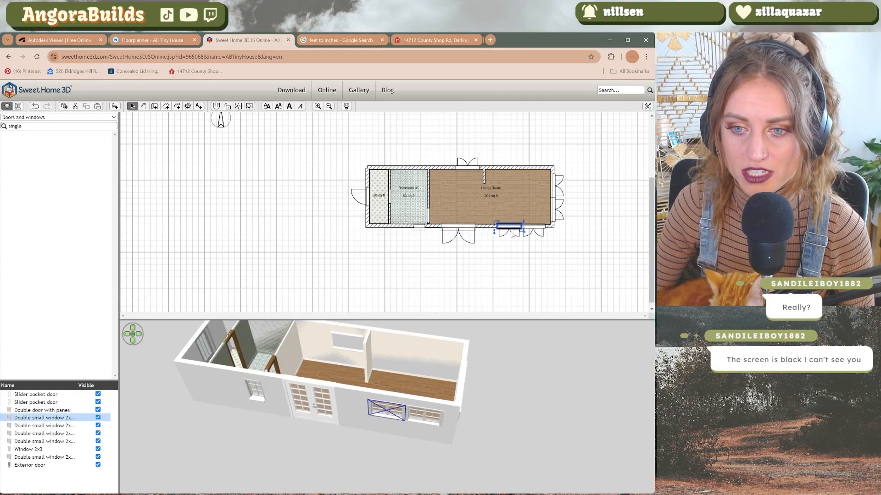
{"action": "left_click", "coordinate": [533, 227]}
{"action": "left_click_drag", "start_coordinate": [539, 231], "coordinate": [536, 225]}
{"action": "left_click", "coordinate": [527, 265]}
Try adjusting the two double small windows on the Living Room's end wall and undo the last change
{"action": "left_click", "coordinate": [497, 213]}
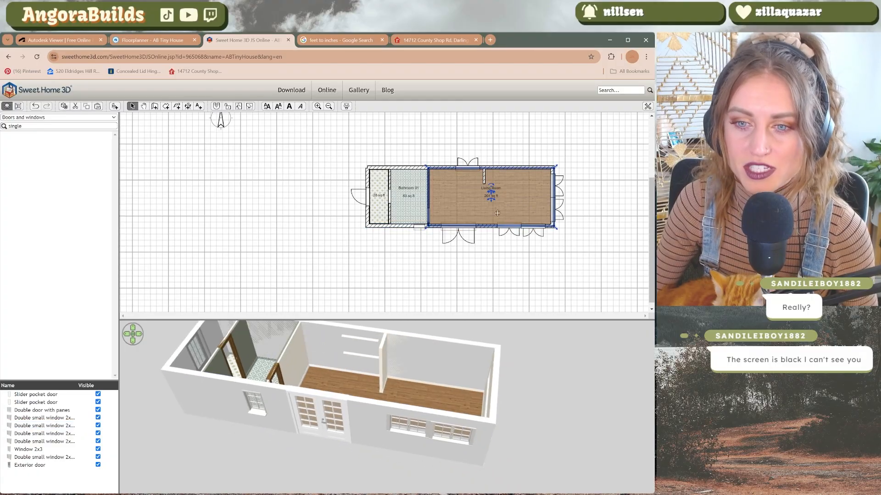
{"action": "left_click", "coordinate": [552, 209]}
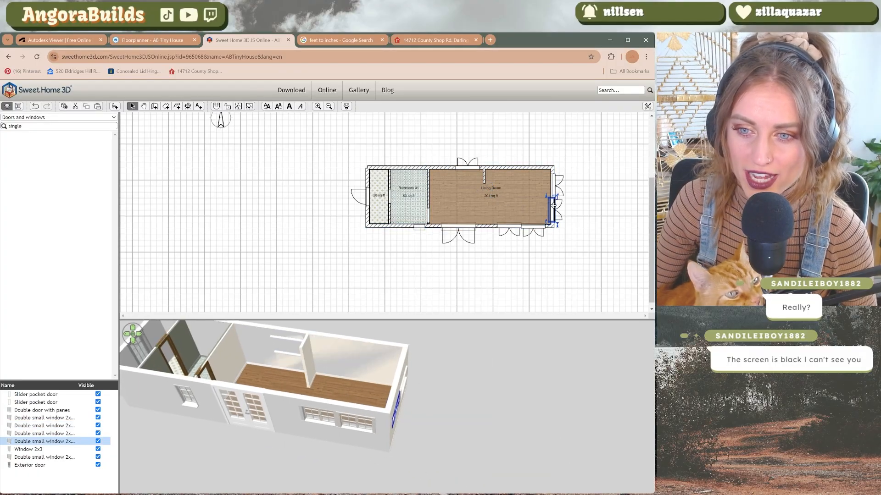
{"action": "left_click", "coordinate": [554, 188]}
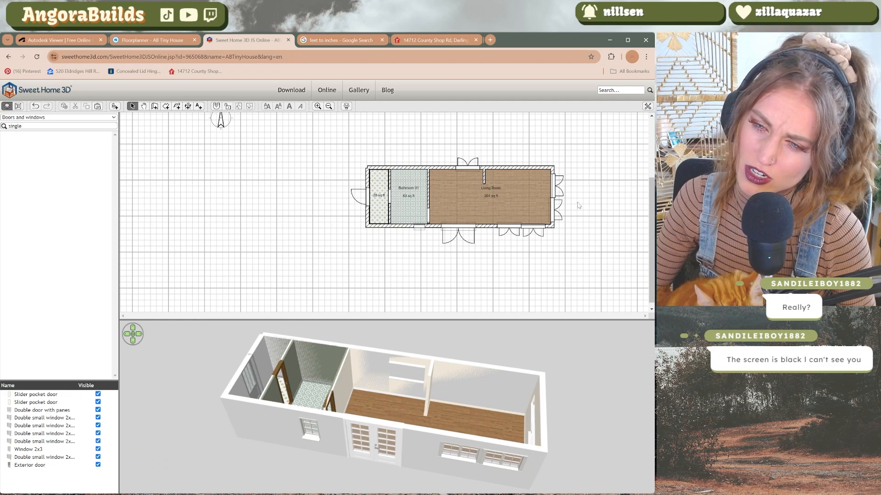
{"action": "key", "text": "ctrl+z"}
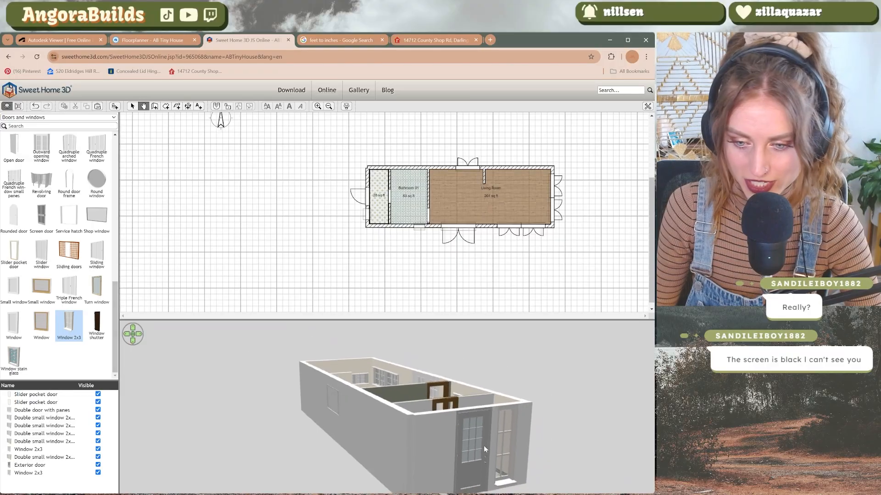
Switch to the Autodesk Viewer reference and examine the layout of the toilet room, laundry area and staircase from above
{"action": "left_click_drag", "start_coordinate": [484, 446], "coordinate": [375, 459]}
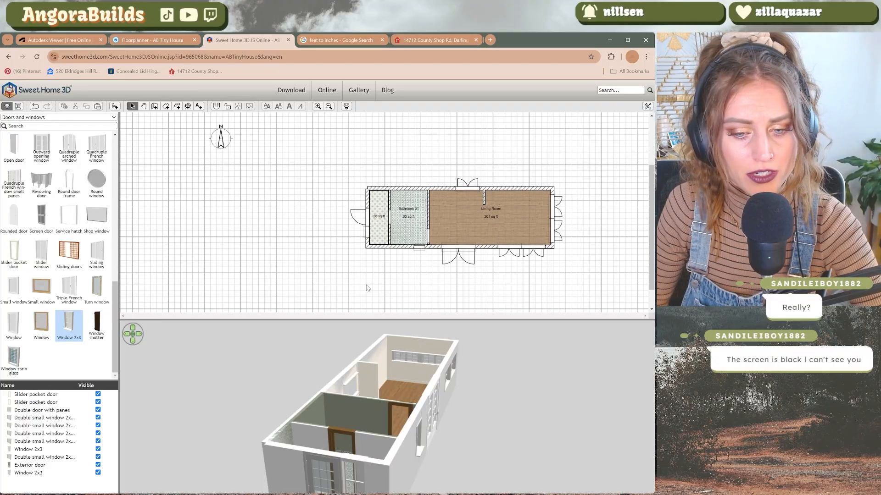
{"action": "left_click", "coordinate": [60, 40]}
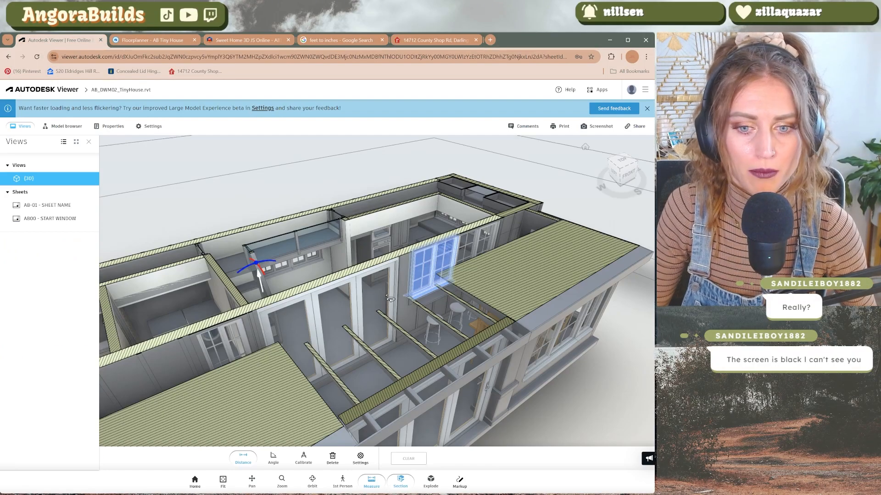
{"action": "left_click_drag", "start_coordinate": [563, 190], "coordinate": [493, 164]}
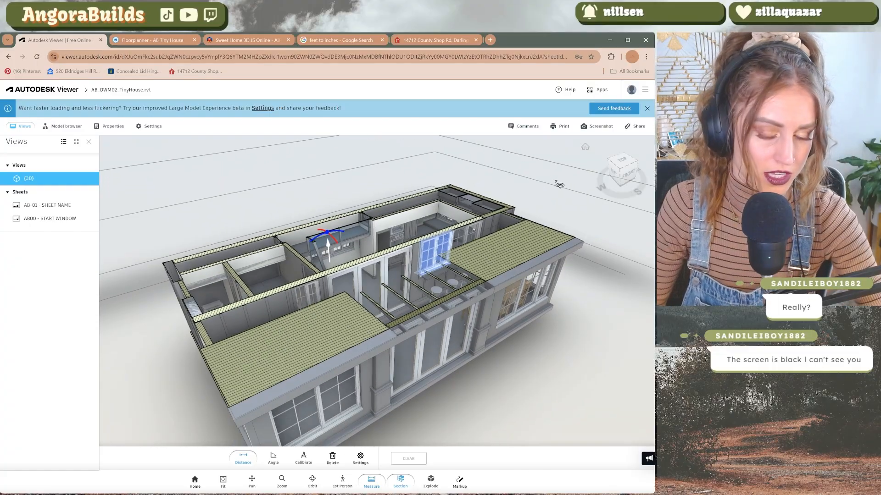
{"action": "left_click_drag", "start_coordinate": [560, 184], "coordinate": [370, 167]}
{"action": "scroll", "coordinate": [376, 179], "scroll_direction": "up", "scroll_amount": 3}
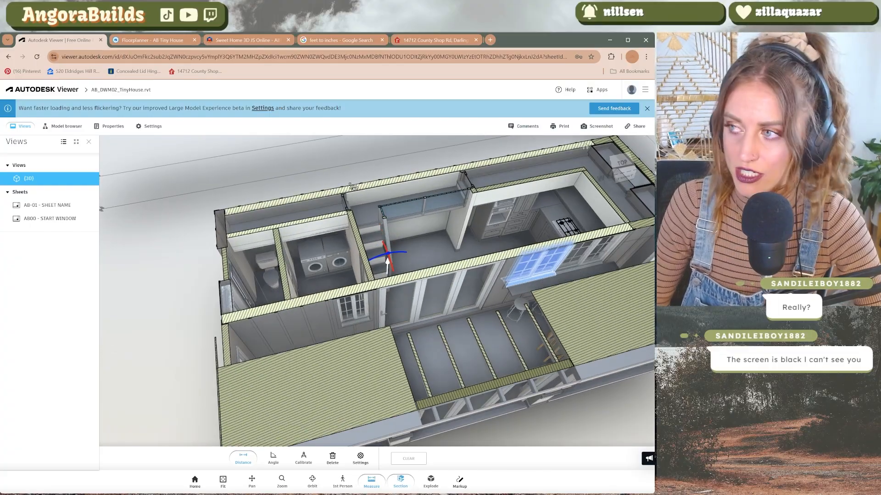
{"action": "left_click_drag", "start_coordinate": [335, 192], "coordinate": [468, 253]}
{"action": "scroll", "coordinate": [303, 205], "scroll_direction": "up", "scroll_amount": 3}
{"action": "scroll", "coordinate": [322, 306], "scroll_direction": "up", "scroll_amount": 2}
{"action": "scroll", "coordinate": [323, 307], "scroll_direction": "up", "scroll_amount": 1}
{"action": "left_click_drag", "start_coordinate": [374, 257], "coordinate": [485, 285]}
{"action": "left_click_drag", "start_coordinate": [434, 405], "coordinate": [423, 336]}
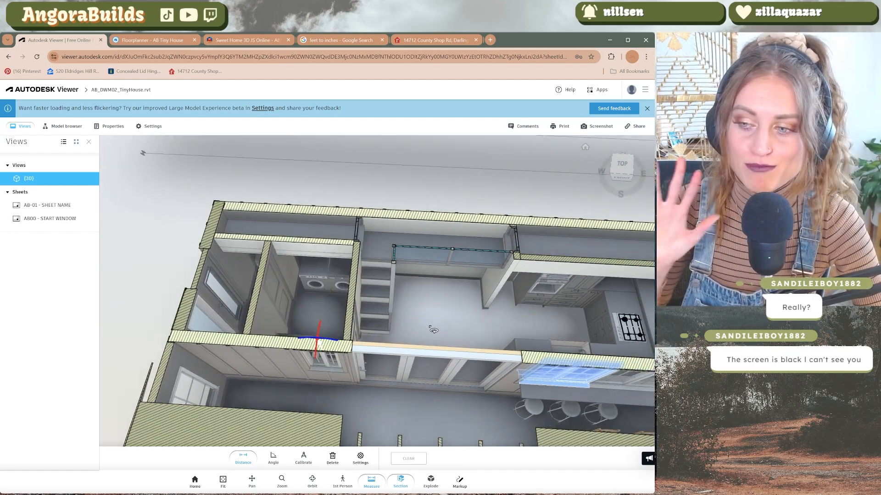
{"action": "left_click_drag", "start_coordinate": [433, 330], "coordinate": [493, 348]}
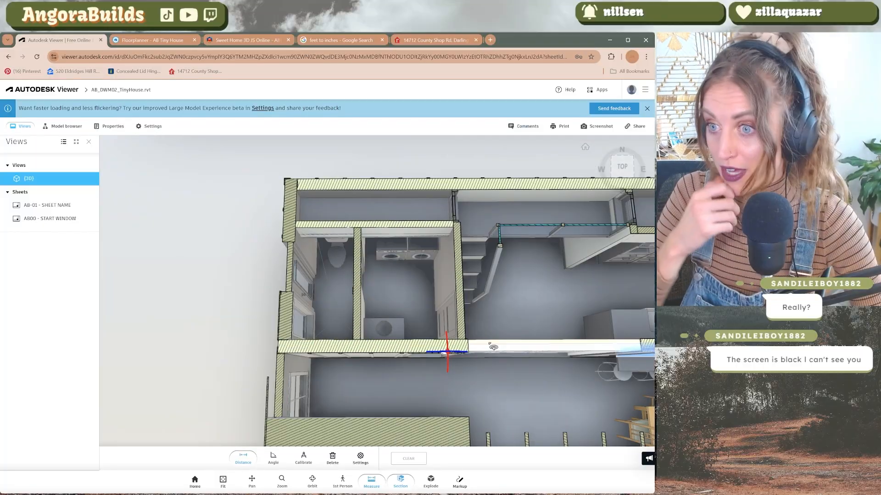
Return to Sweet Home 3D and move the staircase into the Living Room against the Bathroom wall
{"action": "left_click", "coordinate": [240, 40]}
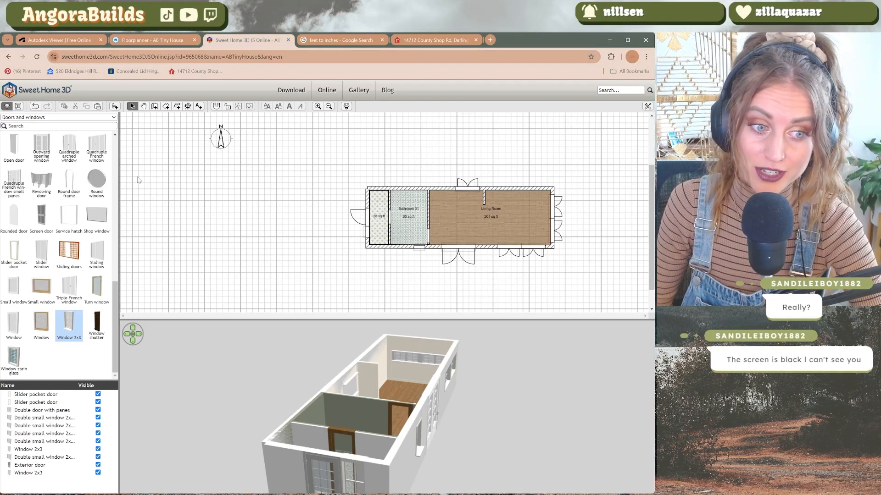
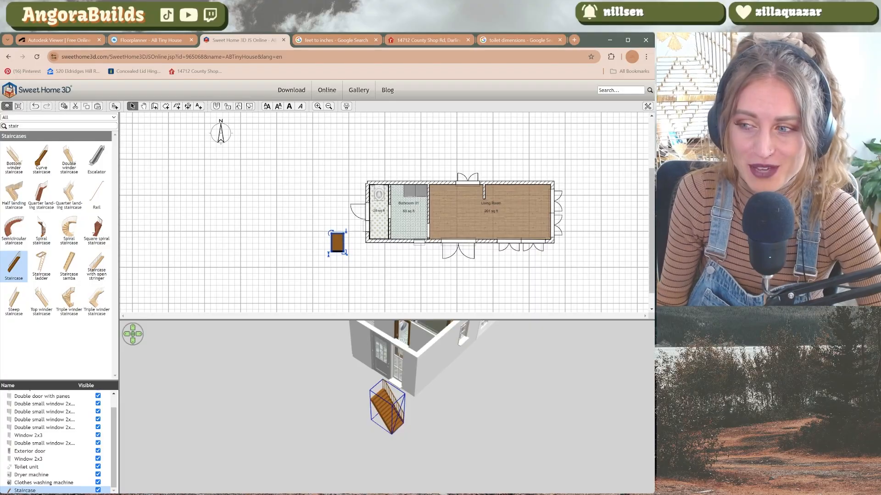
{"action": "left_click_drag", "start_coordinate": [337, 243], "coordinate": [439, 208]}
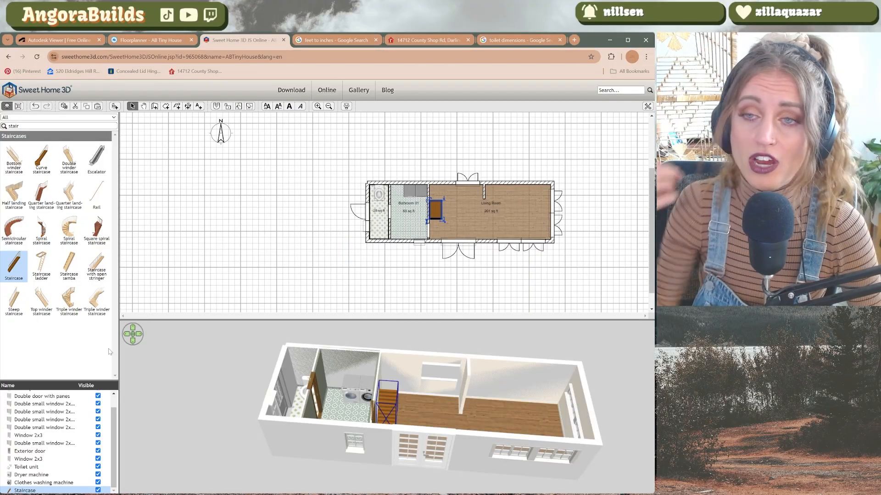
Switch to the Autodesk Viewer reference and examine the kitchen's cabinet and counter layout
{"action": "left_click", "coordinate": [70, 40]}
{"action": "scroll", "coordinate": [241, 277], "scroll_direction": "down", "scroll_amount": 3}
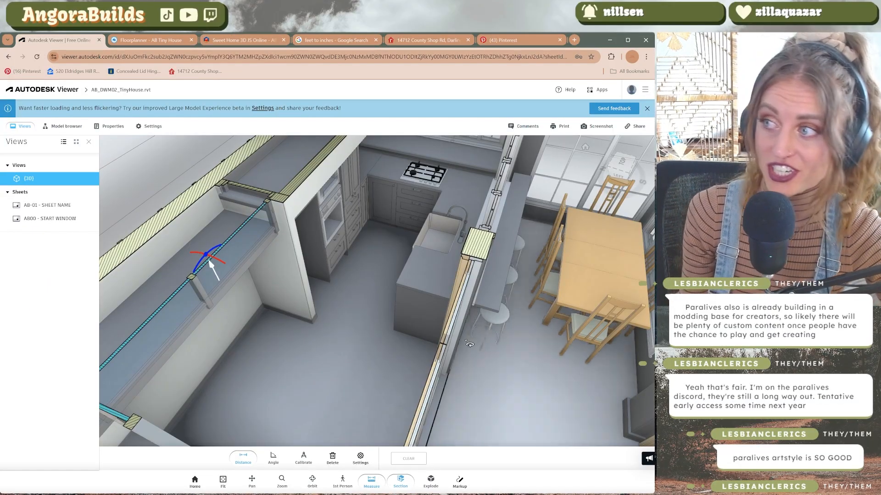
{"action": "mouse_move", "coordinate": [382, 321]}
{"action": "left_mouse_down"}
{"action": "mouse_move", "coordinate": [497, 381]}
{"action": "mouse_move", "coordinate": [390, 373]}
{"action": "left_mouse_up"}
{"action": "middle_click_drag", "start_coordinate": [391, 374], "coordinate": [269, 334]}
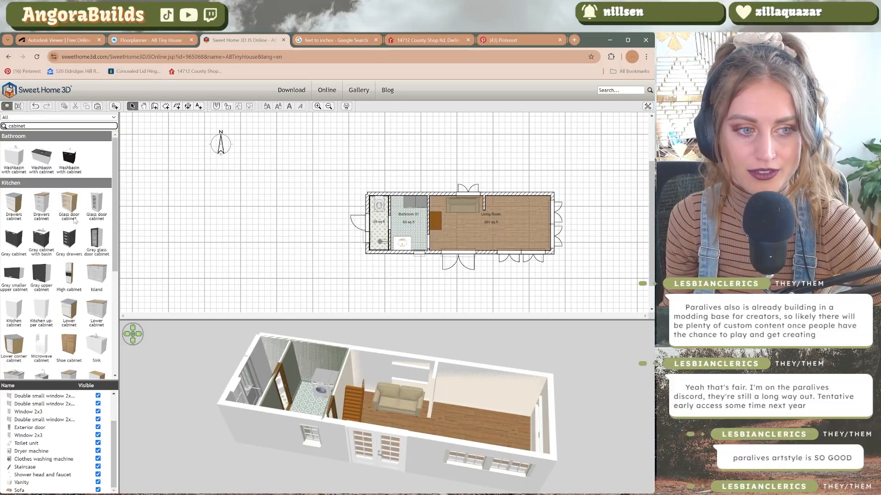
Find the High cabinet among the cabinet models and place one outside the house's lower-left corner
{"action": "scroll", "coordinate": [76, 221], "scroll_direction": "down", "scroll_amount": 5}
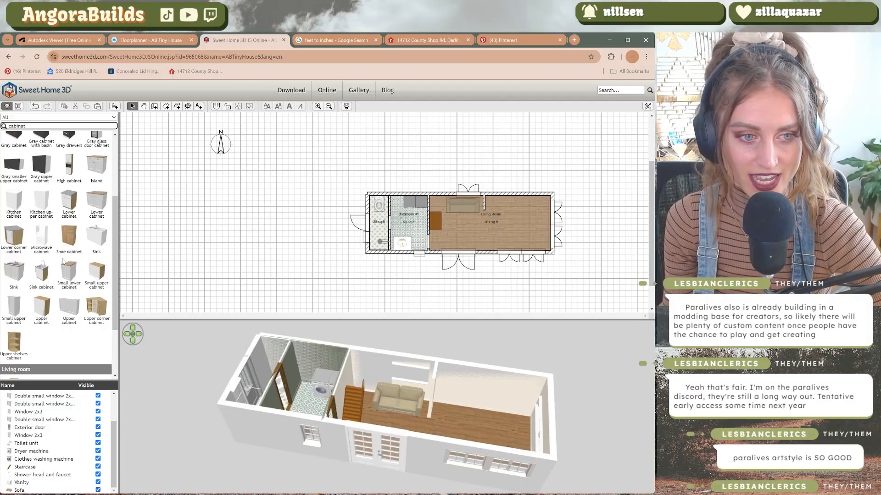
{"action": "scroll", "coordinate": [54, 249], "scroll_direction": "up", "scroll_amount": 1}
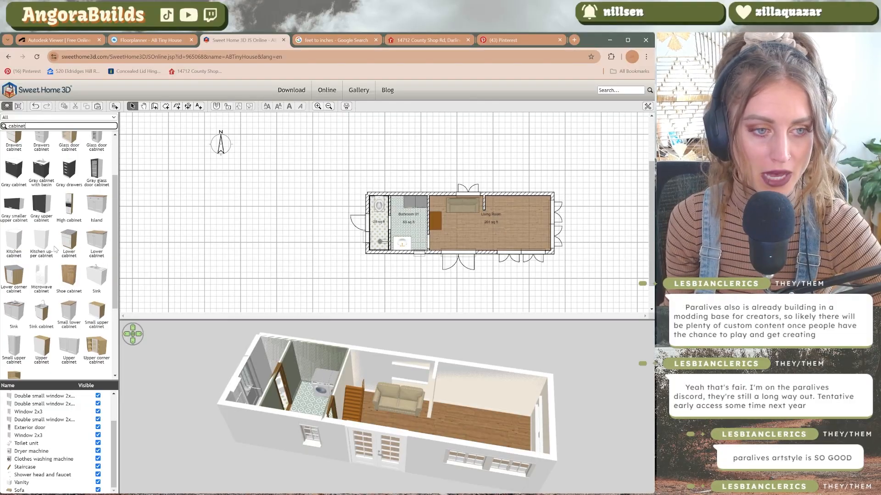
{"action": "left_click_drag", "start_coordinate": [69, 198], "coordinate": [363, 264]}
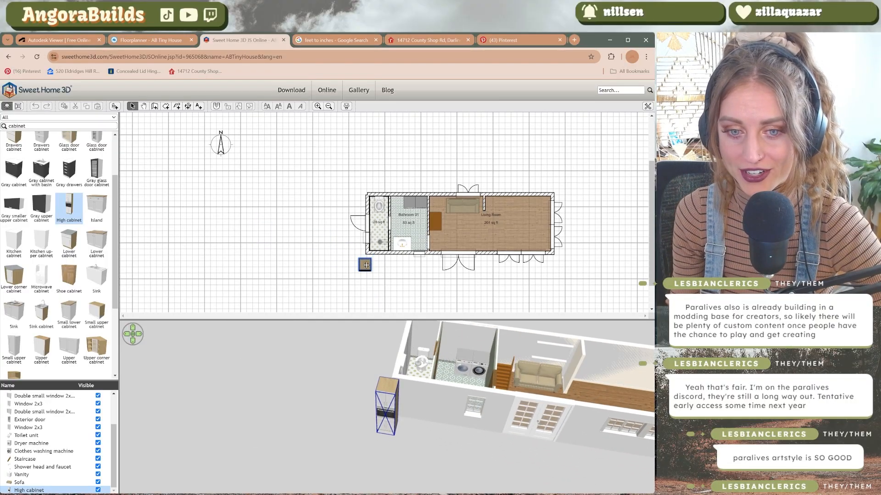
Open the high cabinet's furniture materials and set the cabinetDoor color to C6A664
{"action": "double_click", "coordinate": [366, 265]}
{"action": "left_click", "coordinate": [140, 333]}
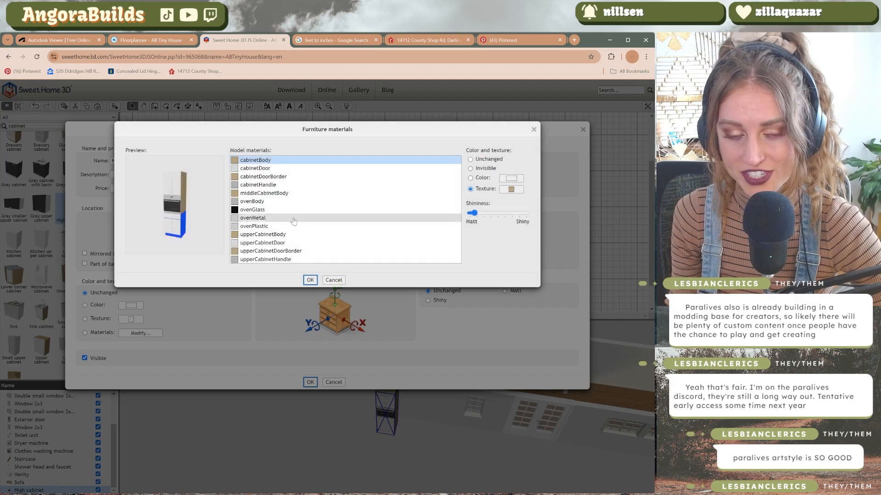
{"action": "double_click", "coordinate": [242, 203]}
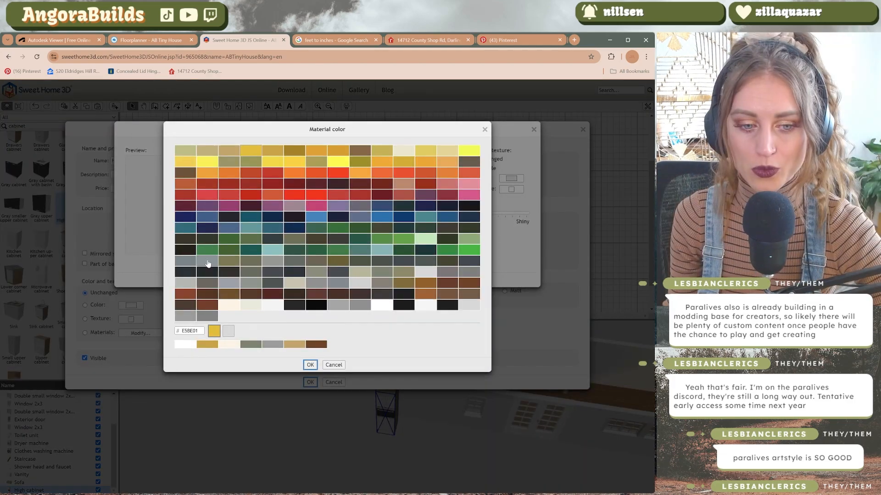
{"action": "left_click", "coordinate": [306, 367]}
{"action": "left_click", "coordinate": [511, 179]}
{"action": "left_click", "coordinate": [229, 151]}
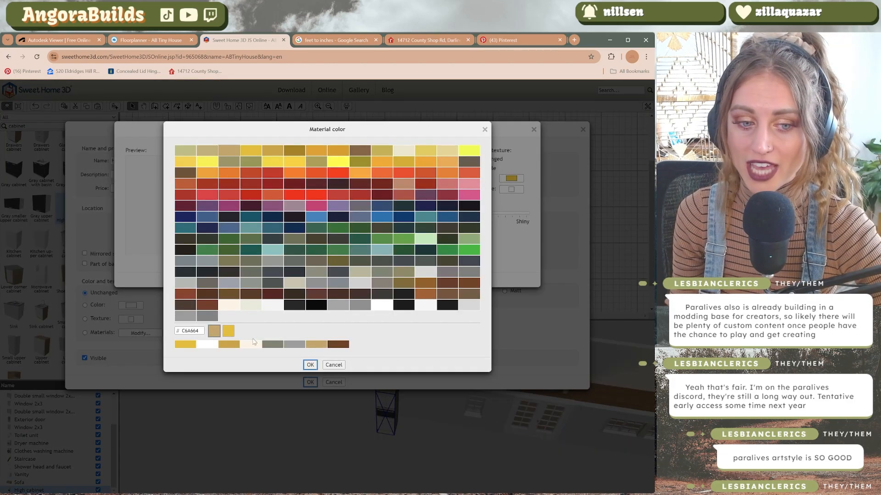
{"action": "left_click", "coordinate": [310, 365]}
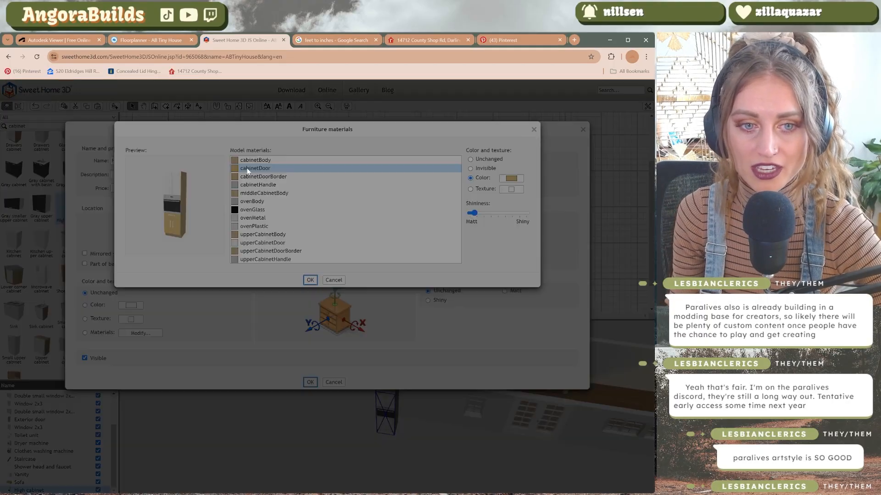
Give the high cabinet's cabinetBody and cabinetDoor materials the same golden yellow color
{"action": "left_click", "coordinate": [239, 161]}
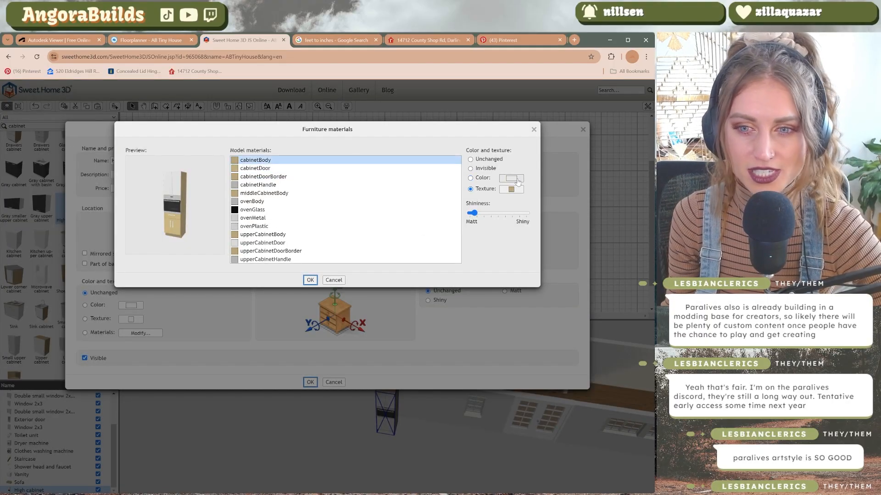
{"action": "left_click", "coordinate": [511, 178]}
{"action": "left_click", "coordinate": [310, 365]}
{"action": "left_click", "coordinate": [253, 169]}
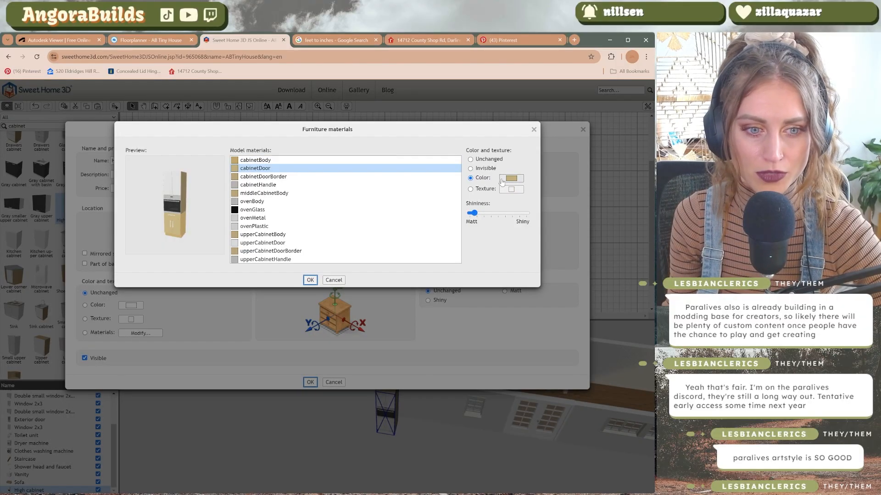
{"action": "left_click", "coordinate": [510, 178]}
{"action": "left_click", "coordinate": [310, 365]}
Apply the golden yellow color to cabinetDoorBorder, middleCabinetBody, upperCabinetBody and upperCabinetDoorBorder together, and select upperCabinetDoor
{"action": "left_click", "coordinate": [263, 177]}
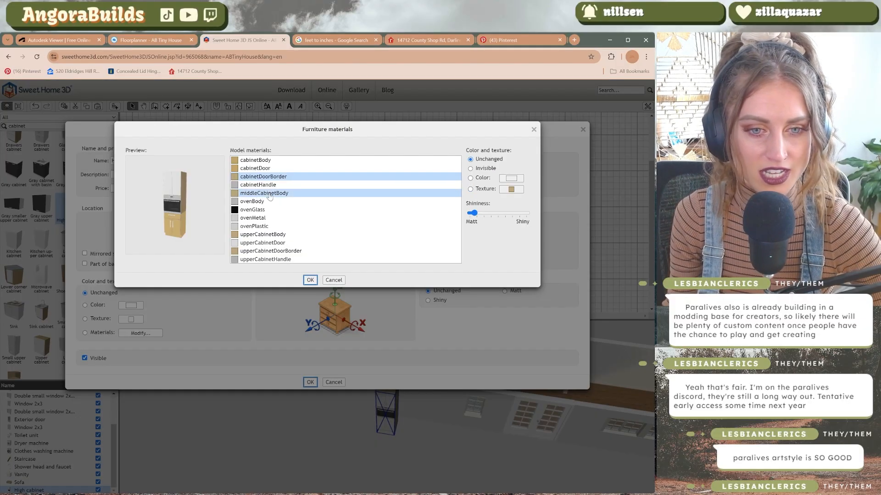
{"action": "left_click", "coordinate": [386, 234], "text": "ctrl"}
{"action": "left_click", "coordinate": [383, 250], "text": "ctrl"}
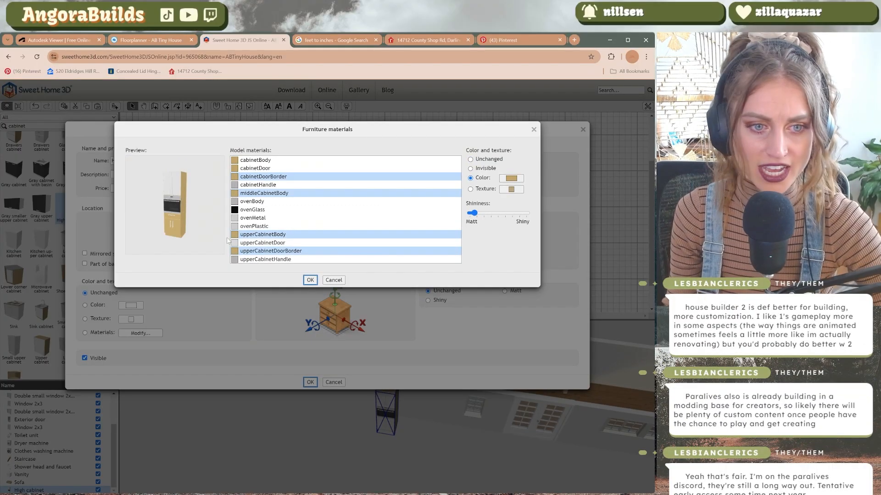
{"action": "left_click", "coordinate": [259, 243]}
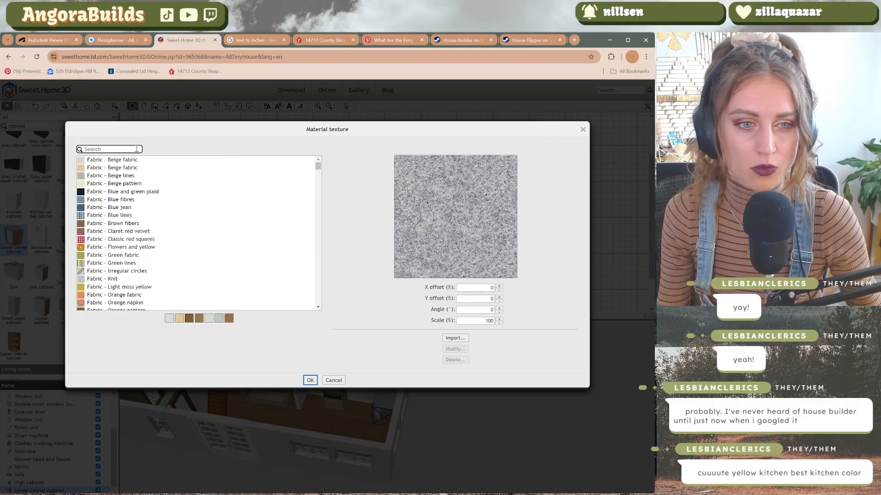
Search the material textures for a countertop finish for the lower corner cabinet
{"action": "key", "text": "Return"}
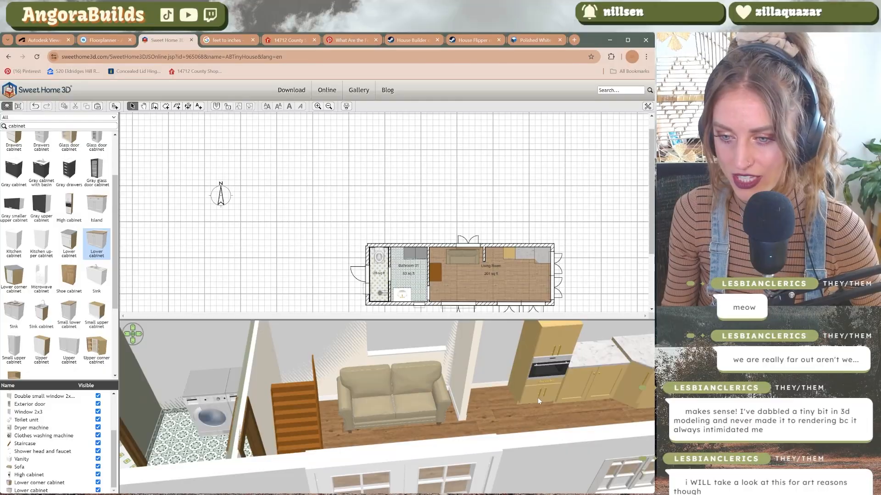
Inspect the kitchen cabinets in the 3D view and select the lower cabinet beside the high cabinet
{"action": "left_click_drag", "start_coordinate": [543, 398], "coordinate": [577, 359]}
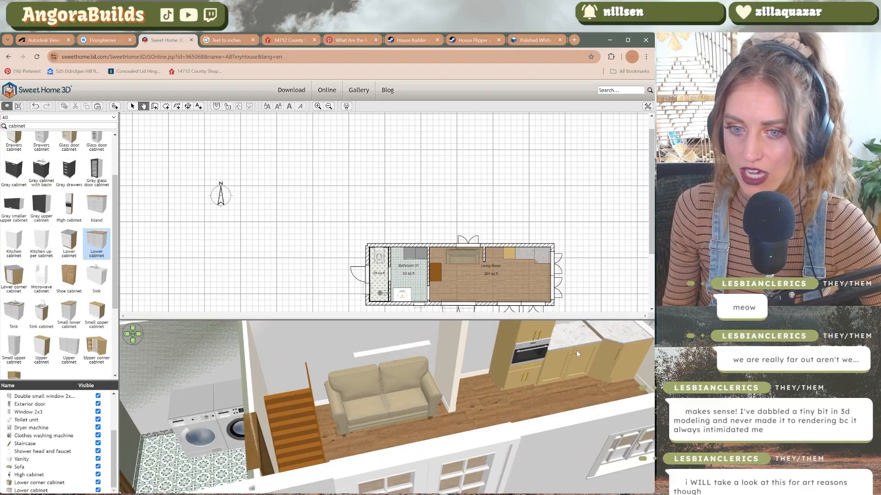
{"action": "left_click", "coordinate": [571, 360]}
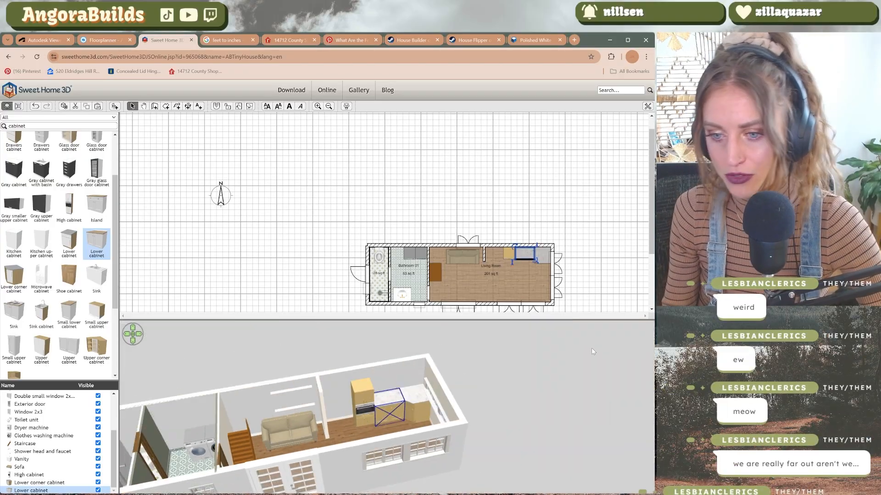
{"action": "scroll", "coordinate": [459, 376], "scroll_direction": "up", "scroll_amount": 5}
{"action": "scroll", "coordinate": [457, 376], "scroll_direction": "down", "scroll_amount": 4}
{"action": "scroll", "coordinate": [457, 376], "scroll_direction": "up", "scroll_amount": 1}
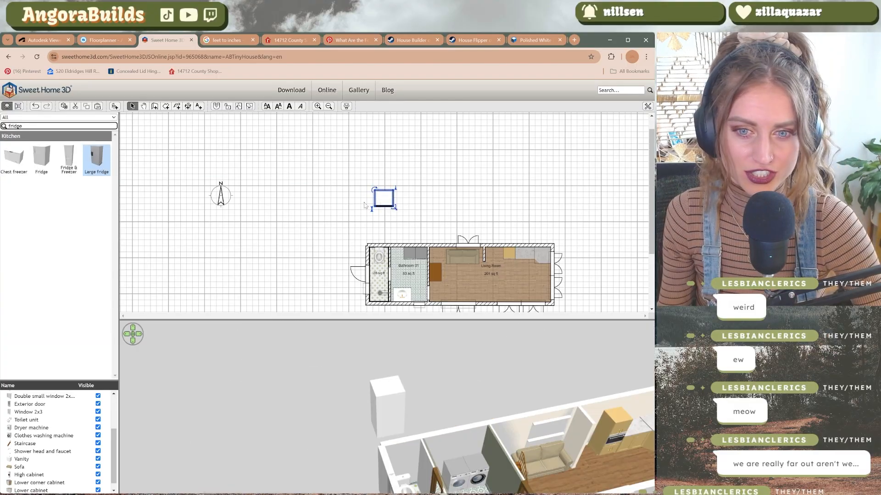
Inspect the lower cabinets and their countertops around the kitchen corner in the 3D view, and switch to the Floorplanner version for comparison
{"action": "left_click", "coordinate": [508, 273]}
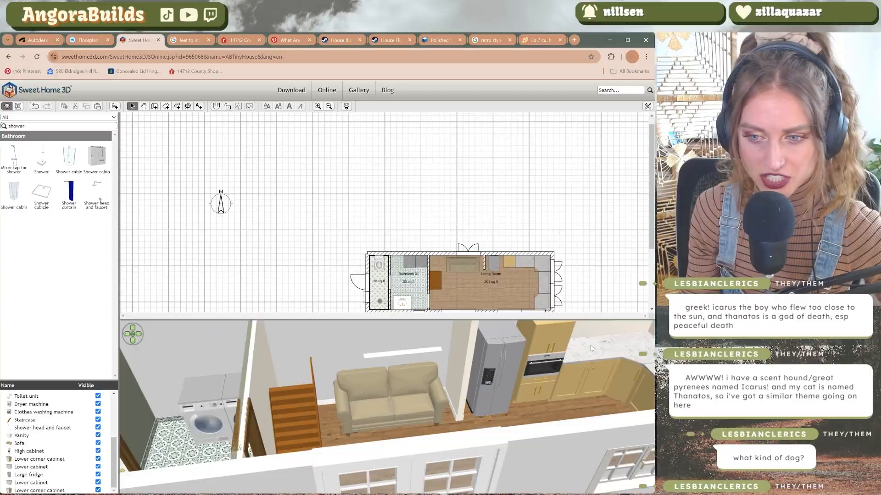
{"action": "scroll", "coordinate": [491, 380], "scroll_direction": "up", "scroll_amount": 5}
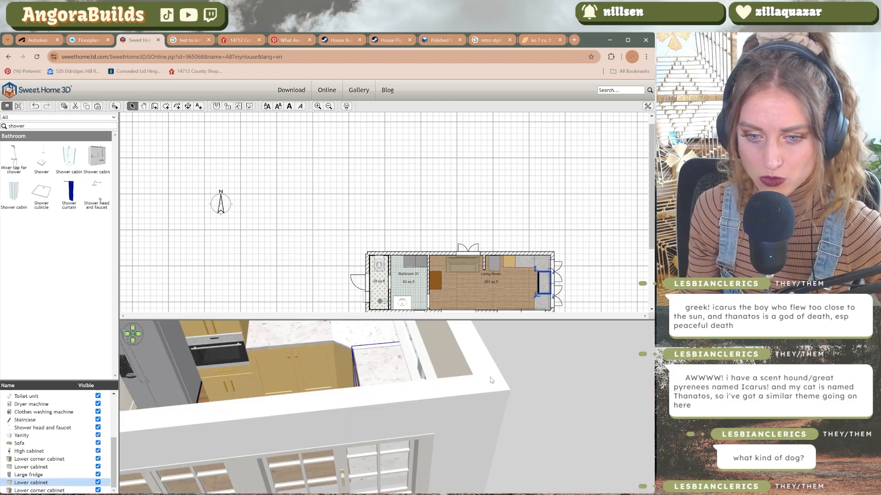
{"action": "left_click", "coordinate": [127, 336]}
{"action": "left_click", "coordinate": [397, 376]}
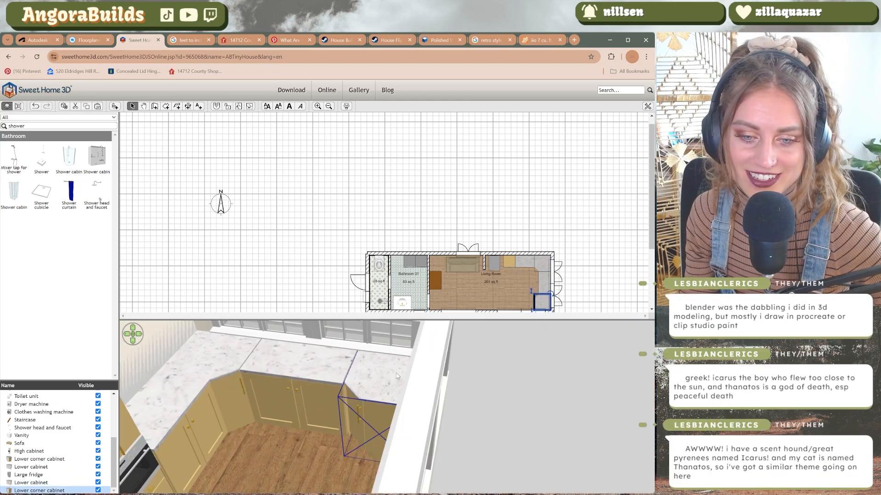
{"action": "double_click", "coordinate": [367, 379]}
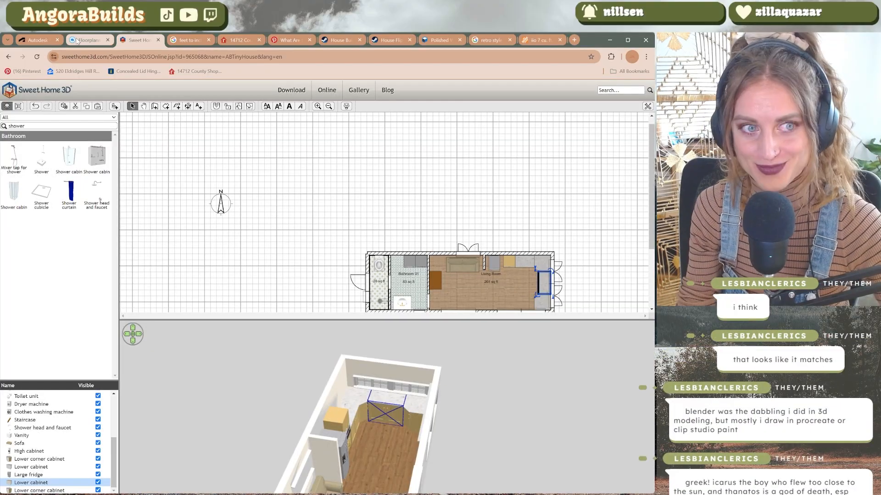
{"action": "left_click", "coordinate": [77, 40]}
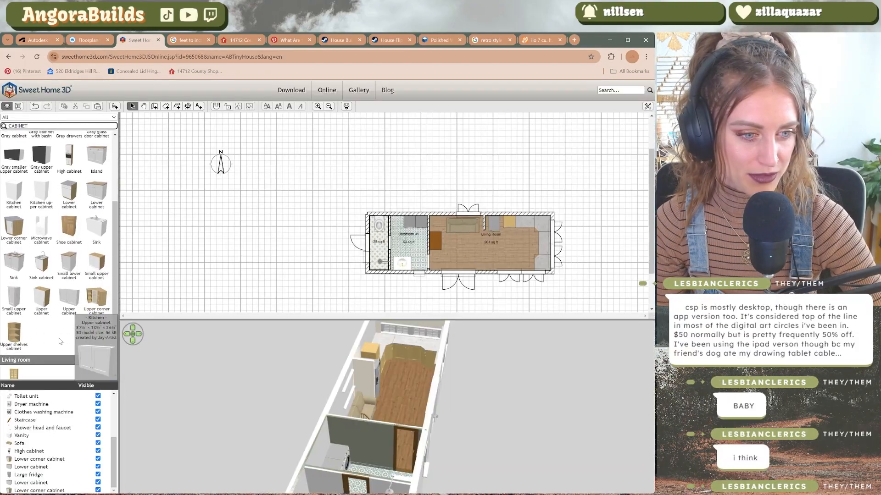
Add an upper cabinet from the cabinet catalog on the kitchen wall beside the high cabinet, above the lower cabinet
{"action": "scroll", "coordinate": [68, 238], "scroll_direction": "up", "scroll_amount": 1}
{"action": "left_click", "coordinate": [69, 231]}
{"action": "left_click_drag", "start_coordinate": [484, 252], "coordinate": [495, 252]}
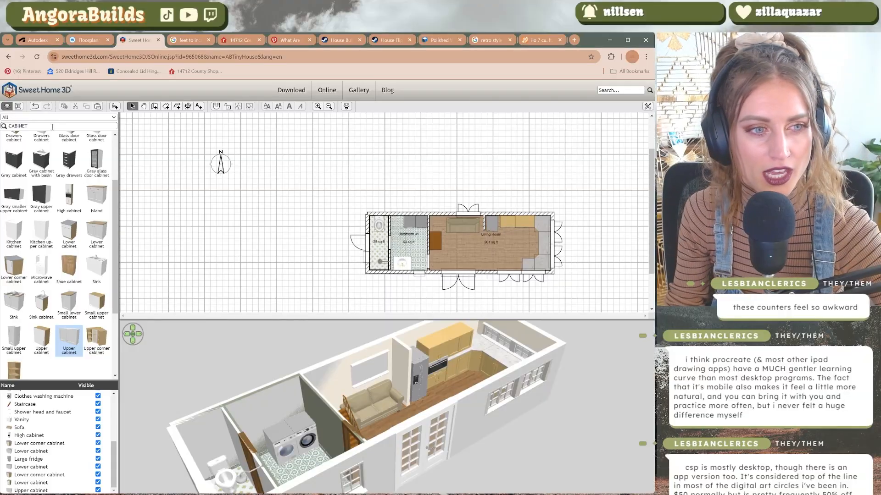
Search the furniture catalog for STOVE and place a stovetop on the lower cabinet along the kitchen's end wall
{"action": "type", "text": "STOVE"}
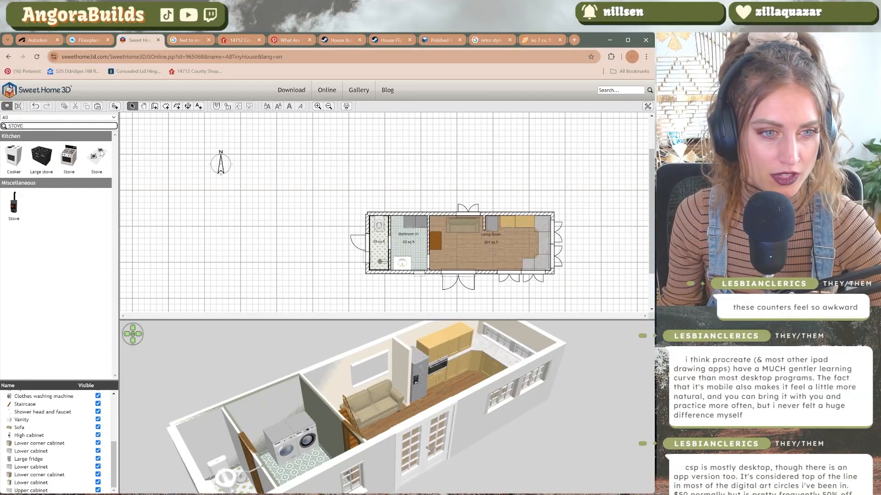
{"action": "left_click_drag", "start_coordinate": [525, 252], "coordinate": [545, 244]}
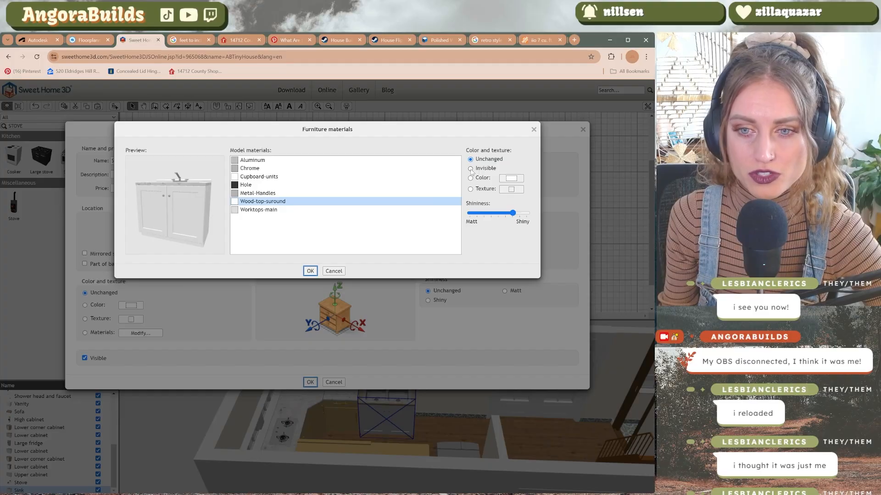
Color the sink cabinet's Cupboard-units material golden tan and its Aluminum and Metal-Handles materials dark gold
{"action": "double_click", "coordinate": [266, 176]}
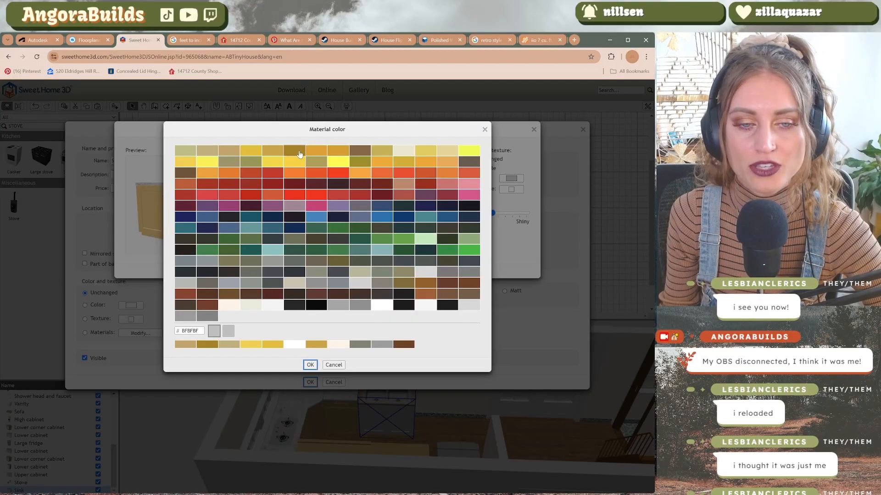
{"action": "left_click", "coordinate": [310, 365]}
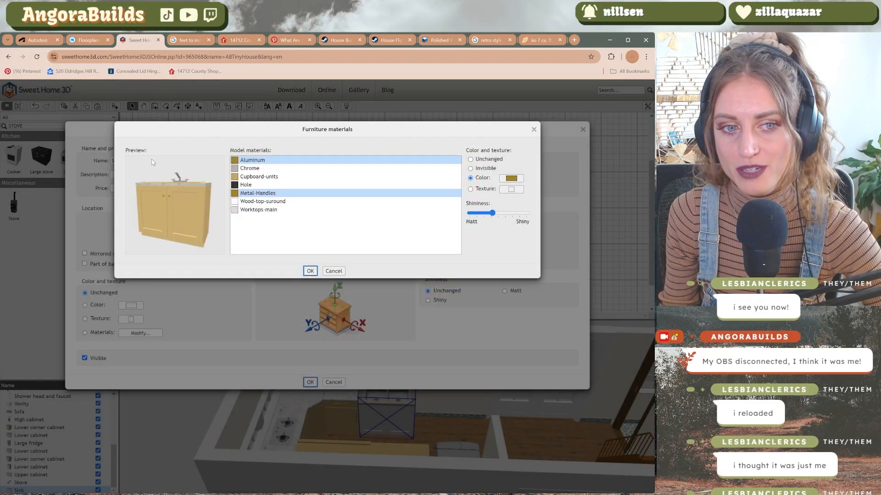
{"action": "left_click", "coordinate": [255, 177]}
{"action": "left_click_drag", "start_coordinate": [170, 182], "coordinate": [202, 220]}
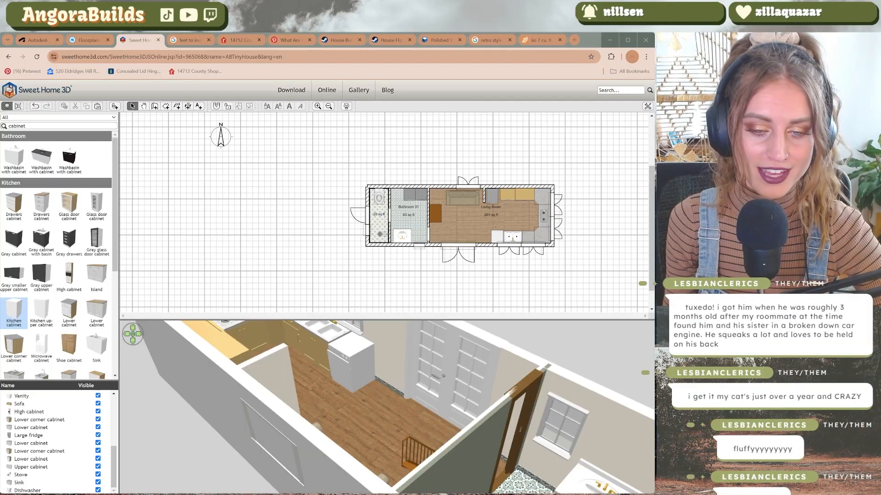
Place a copy of the lower cabinet over the dishwasher beside the sink to continue the countertop
{"action": "left_click", "coordinate": [340, 380]}
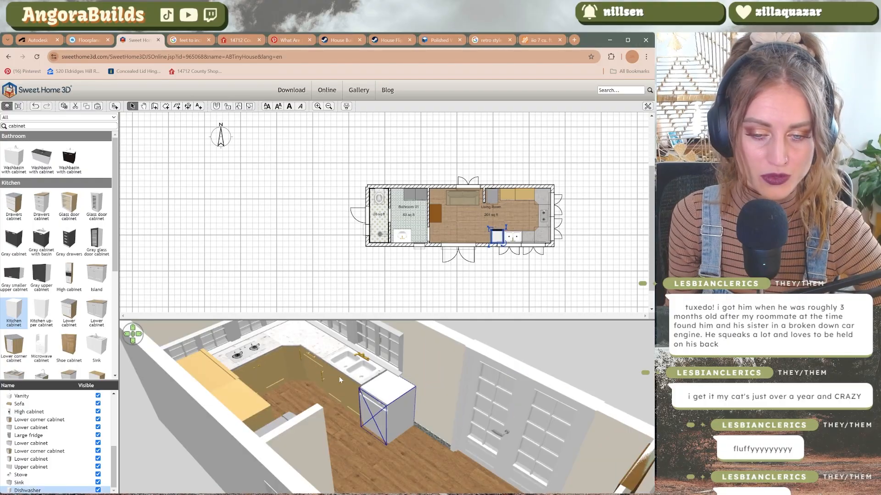
{"action": "left_click", "coordinate": [291, 361]}
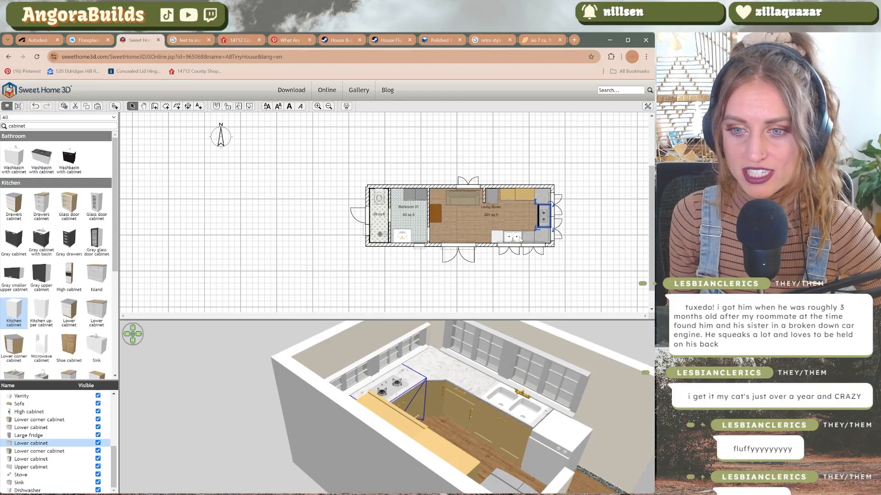
{"action": "left_click", "coordinate": [531, 241]}
{"action": "left_click_drag", "start_coordinate": [531, 240], "coordinate": [497, 236]}
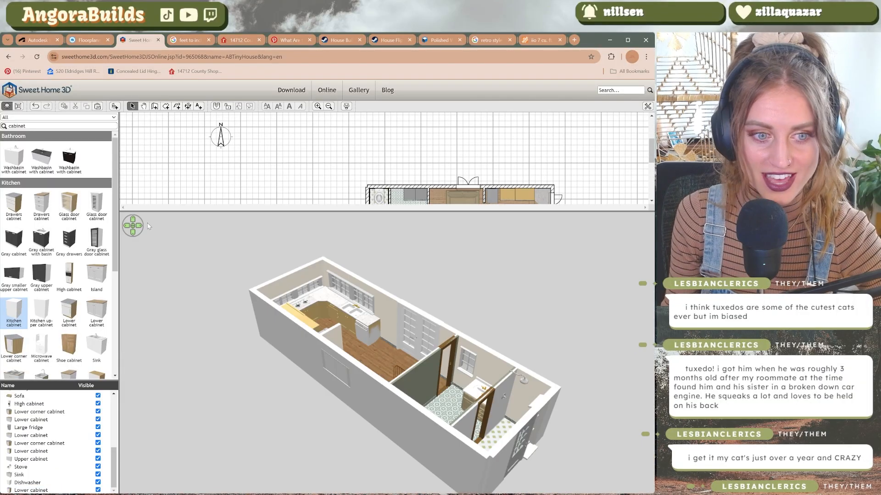
Review the furnished kitchen and the whole tiny house from different angles in the 3D view
{"action": "left_click", "coordinate": [139, 226]}
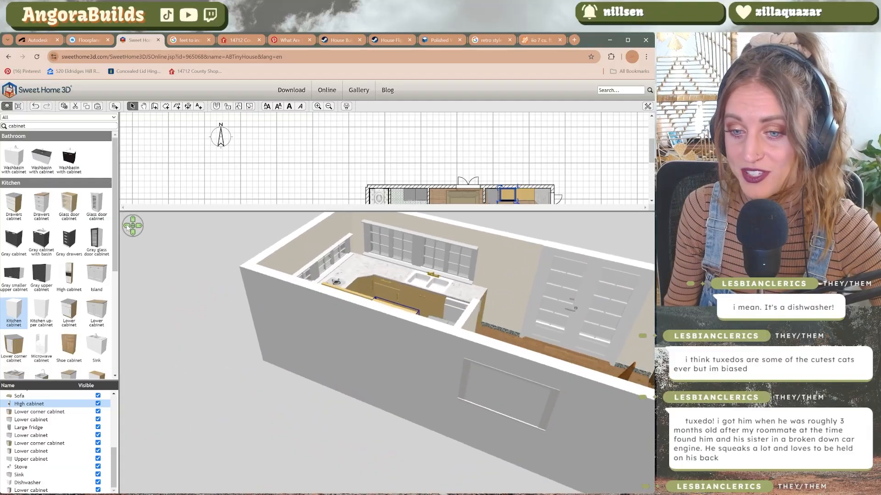
{"action": "left_click_drag", "start_coordinate": [444, 409], "coordinate": [397, 408]}
{"action": "left_click_drag", "start_coordinate": [547, 382], "coordinate": [320, 366]}
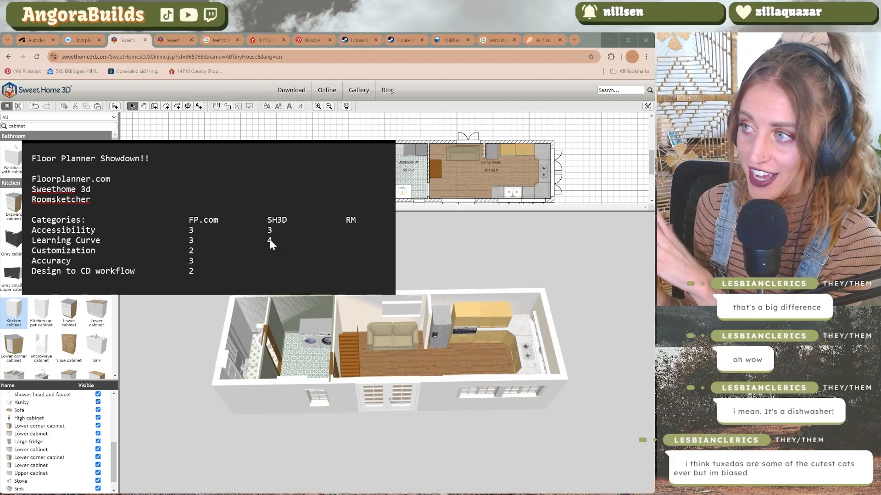
Check the wall modification options for the exterior wall behind the living room sofa
{"action": "left_click", "coordinate": [367, 170]}
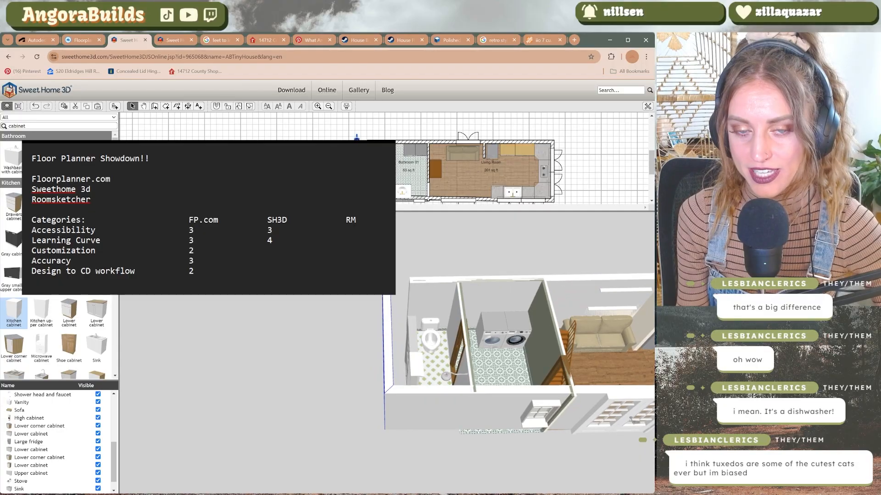
{"action": "right_click", "coordinate": [447, 142]}
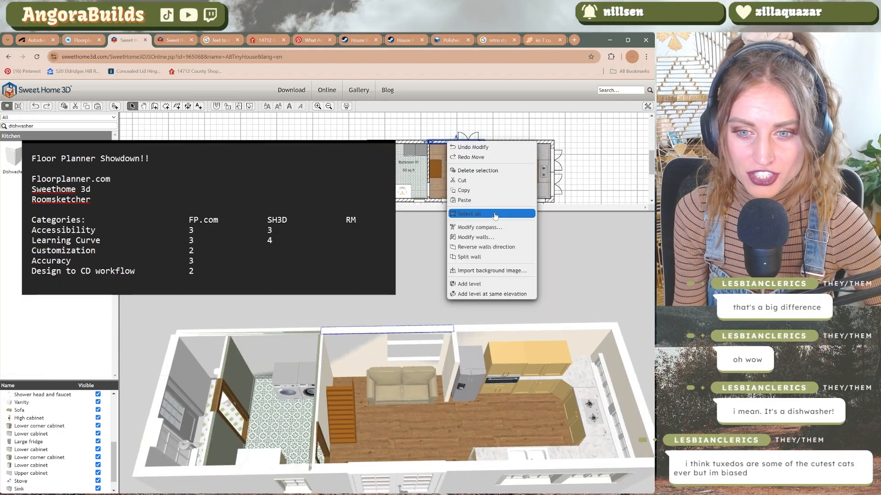
{"action": "left_click", "coordinate": [488, 237]}
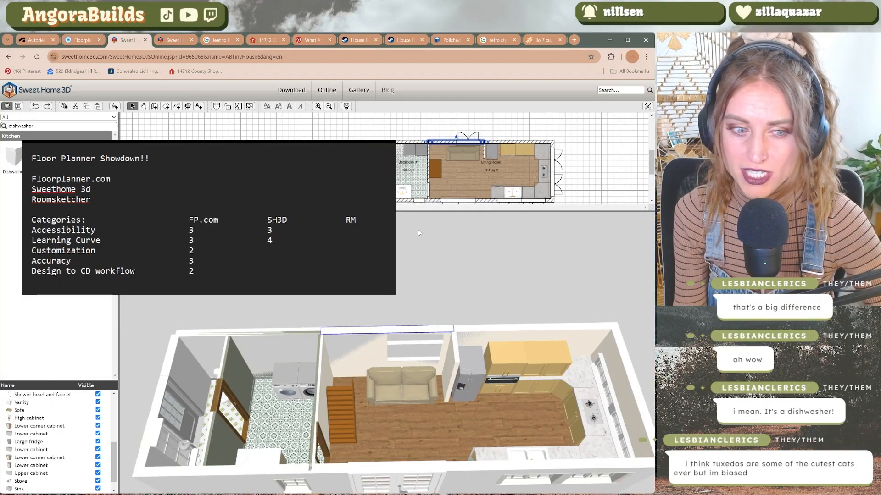
In the Floor Planner Showdown notes, set SH3D's Accessibility score to 2 and its Customization score to 3
{"action": "left_click", "coordinate": [167, 260]}
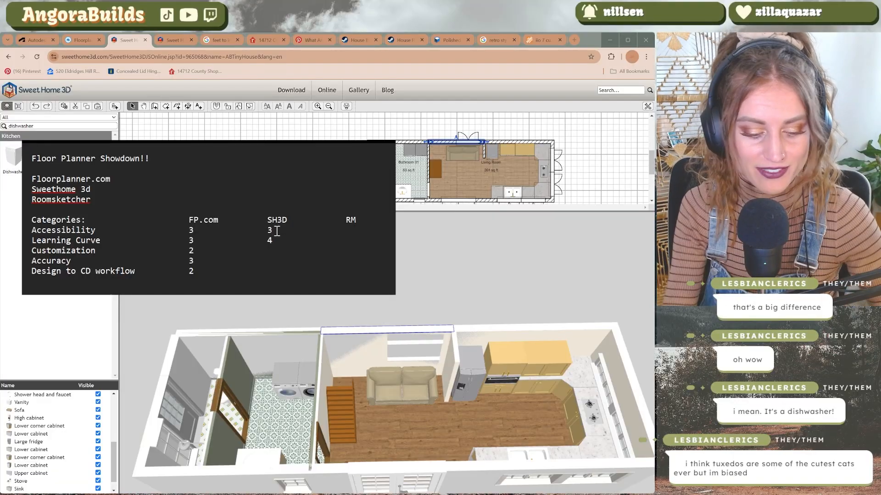
{"action": "key", "text": "BackSpace"}
{"action": "key", "text": "BackSpace"}
{"action": "type", "text": "2"}
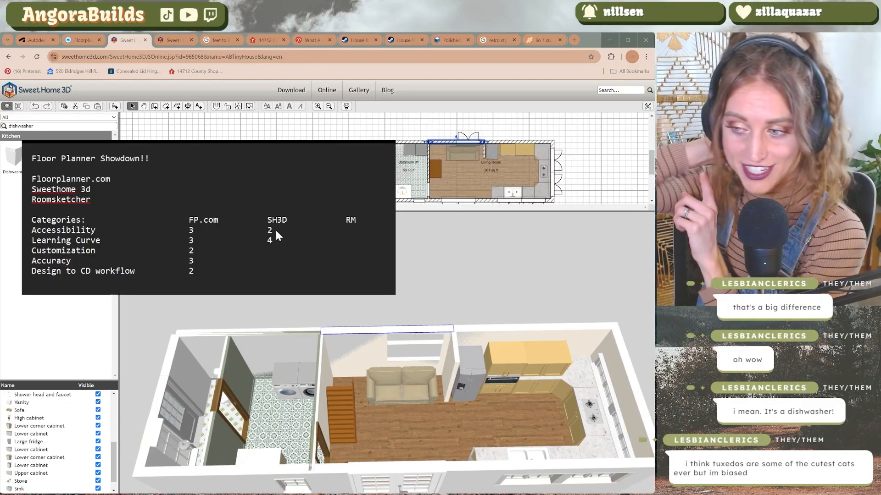
{"action": "left_click", "coordinate": [268, 251]}
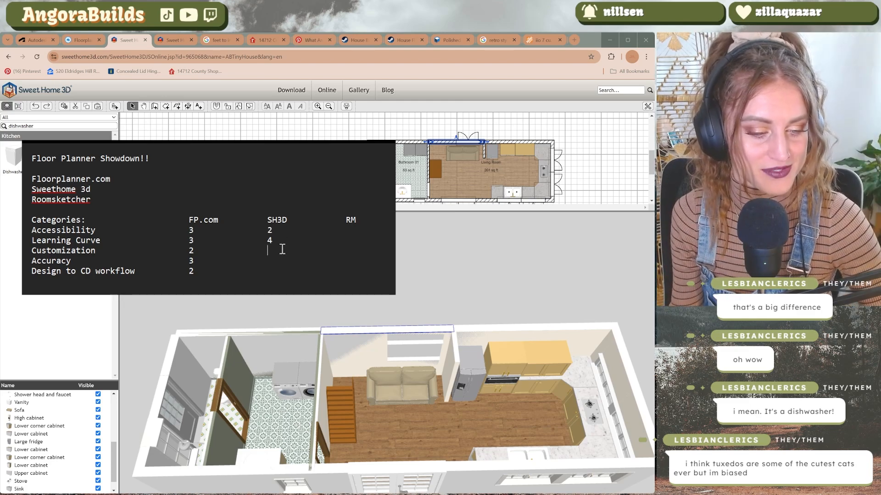
{"action": "type", "text": "3"}
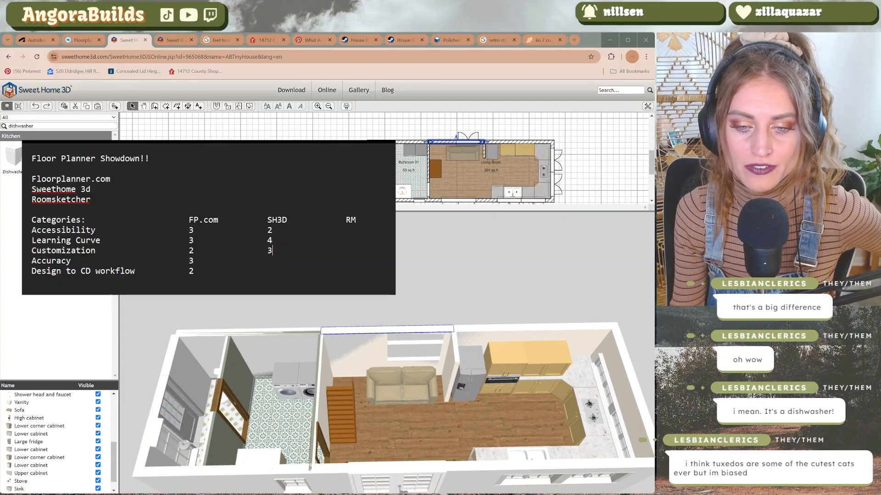
Check which of the sofa's materials can be customized, leaving them as they are
{"action": "double_click", "coordinate": [393, 389]}
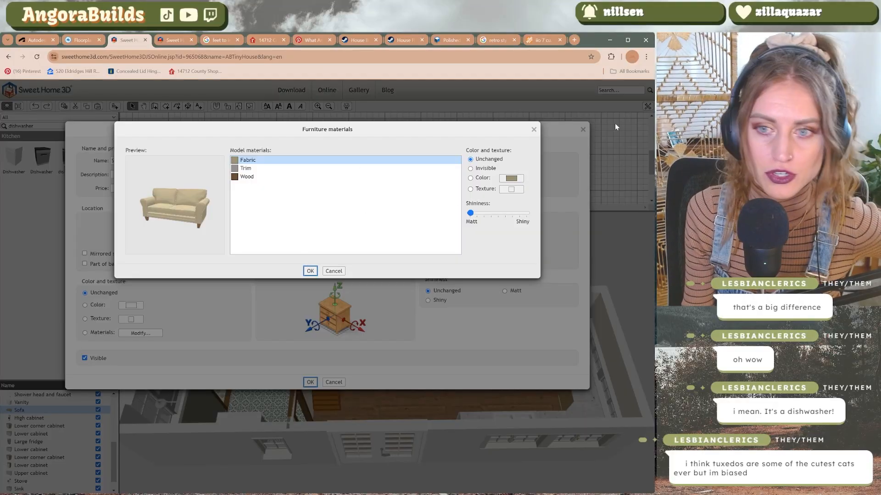
{"action": "left_click", "coordinate": [533, 130]}
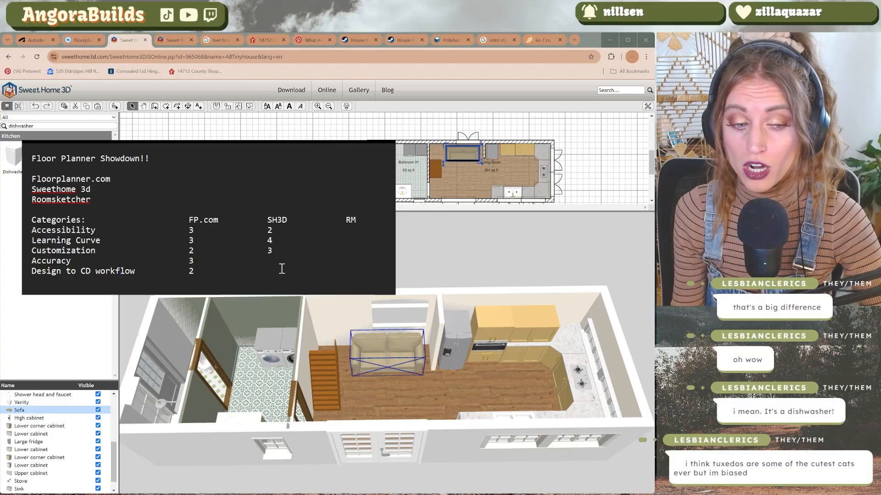
Set SH3D's Accuracy score to 1 in the Floor Planner Showdown notes
{"action": "left_click", "coordinate": [284, 261]}
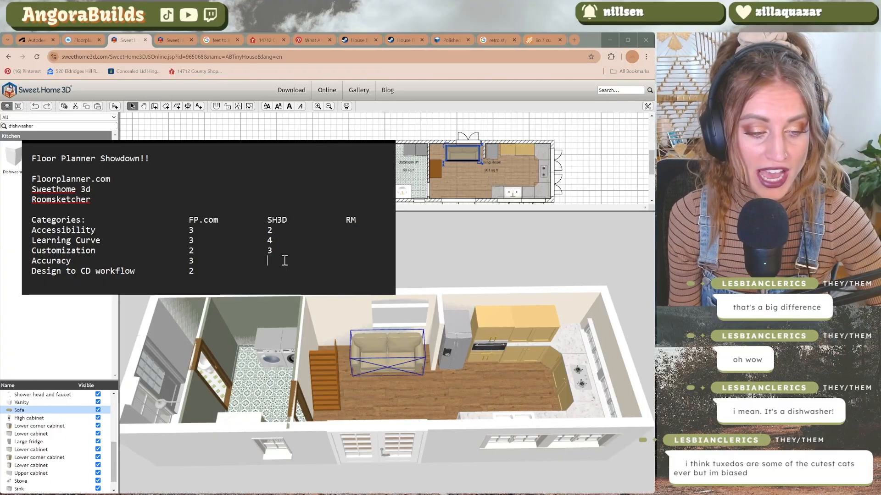
{"action": "type", "text": "1"}
{"action": "left_click_drag", "start_coordinate": [56, 261], "coordinate": [287, 257]}
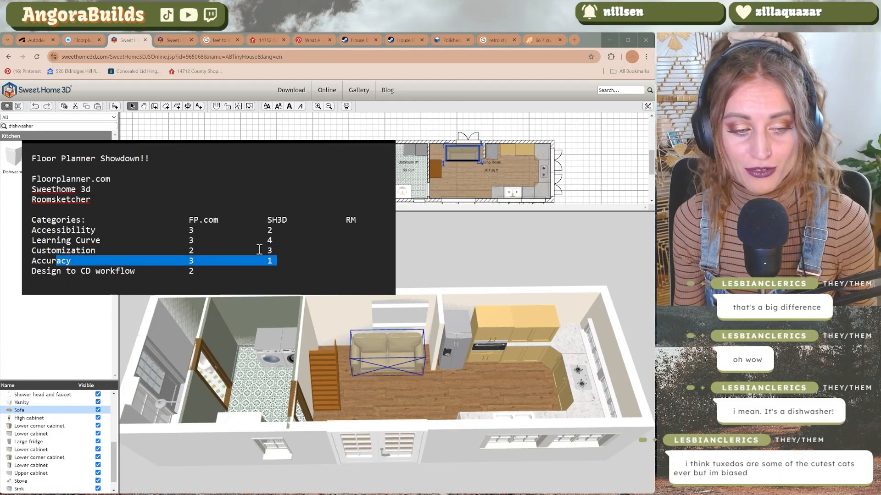
{"action": "left_click", "coordinate": [273, 261]}
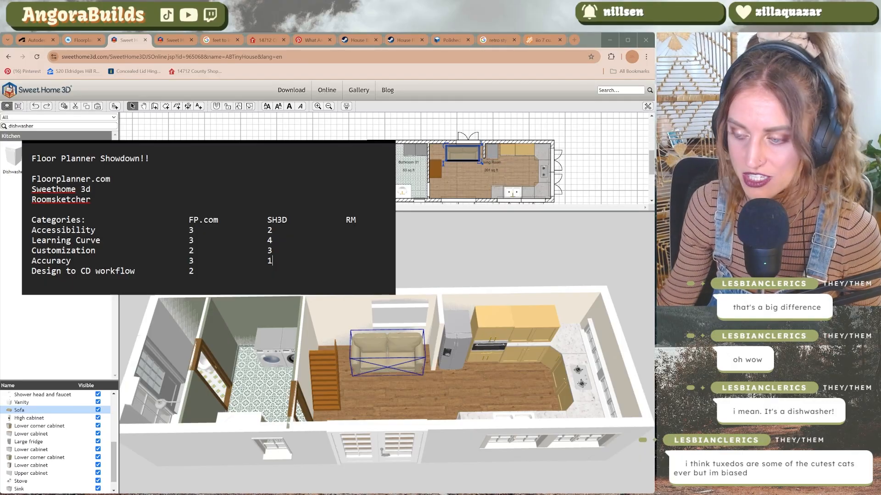
Try the dimension tool on the floor plan, and give SH3D a Design to CD workflow score of 1 in the notes
{"action": "left_click", "coordinate": [187, 105]}
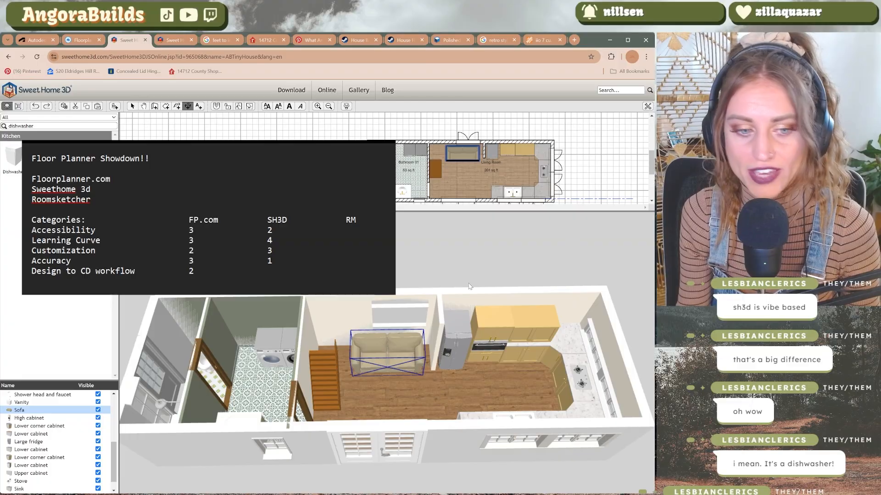
{"action": "left_click", "coordinate": [326, 281]}
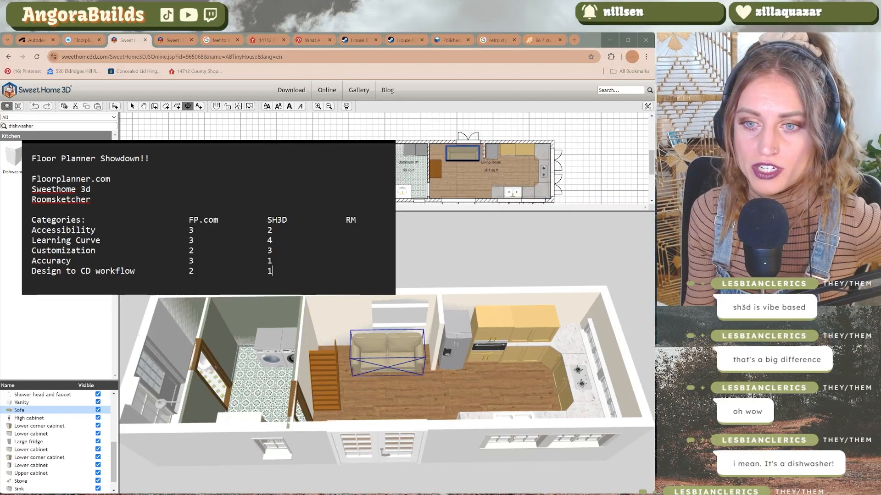
Enlarge the floor plan area and examine the tiny house plan with the dimension tool
{"action": "scroll", "coordinate": [523, 166], "scroll_direction": "up", "scroll_amount": 1}
{"action": "scroll", "coordinate": [523, 166], "scroll_direction": "down", "scroll_amount": 2}
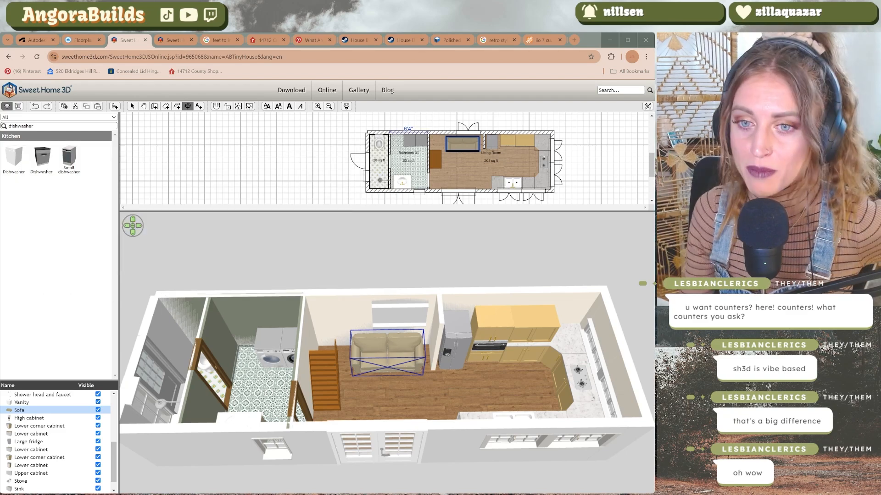
{"action": "left_click_drag", "start_coordinate": [402, 211], "coordinate": [401, 283]}
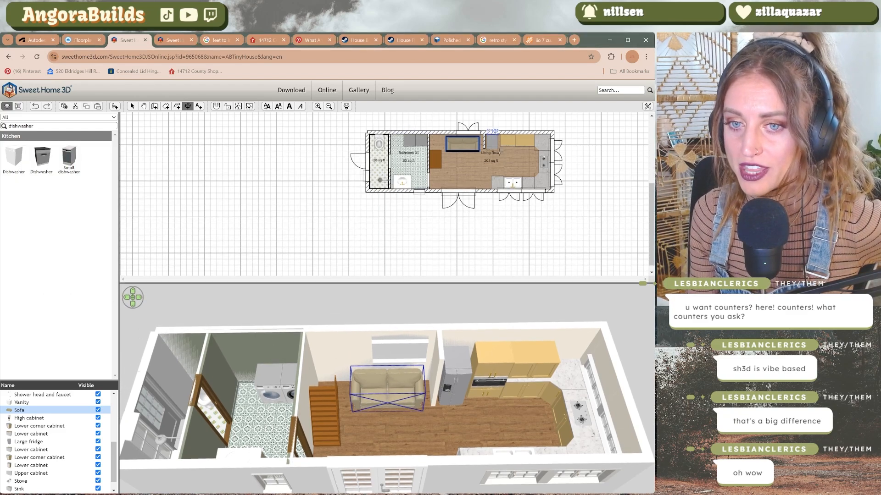
{"action": "scroll", "coordinate": [522, 155], "scroll_direction": "up", "scroll_amount": 4}
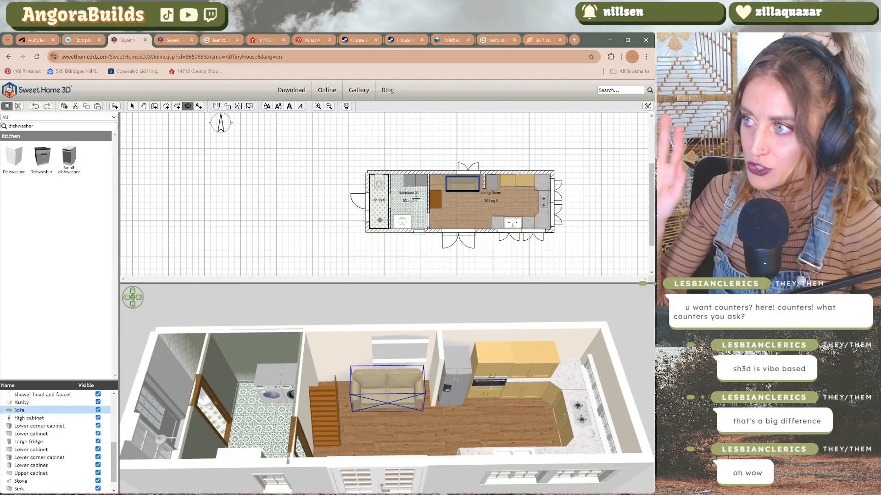